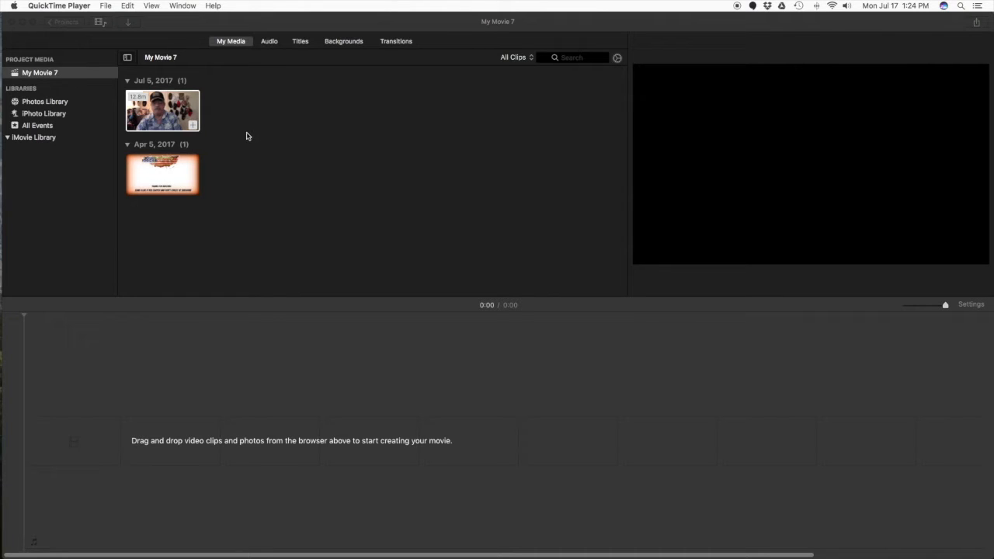
Step: Add the solid Black background as the first clip in the empty movie timeline
left_click(345, 44)
left_click(344, 44)
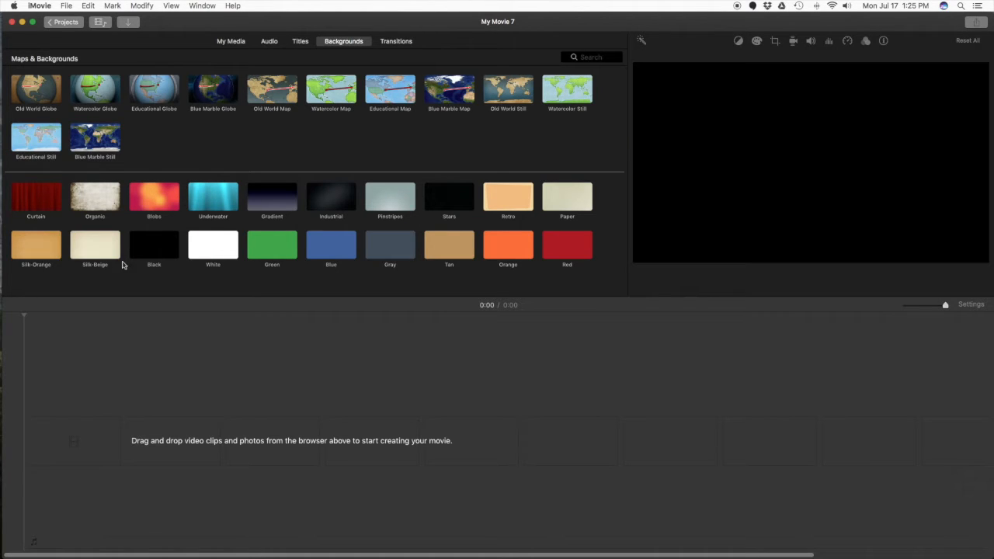
left_click(161, 248)
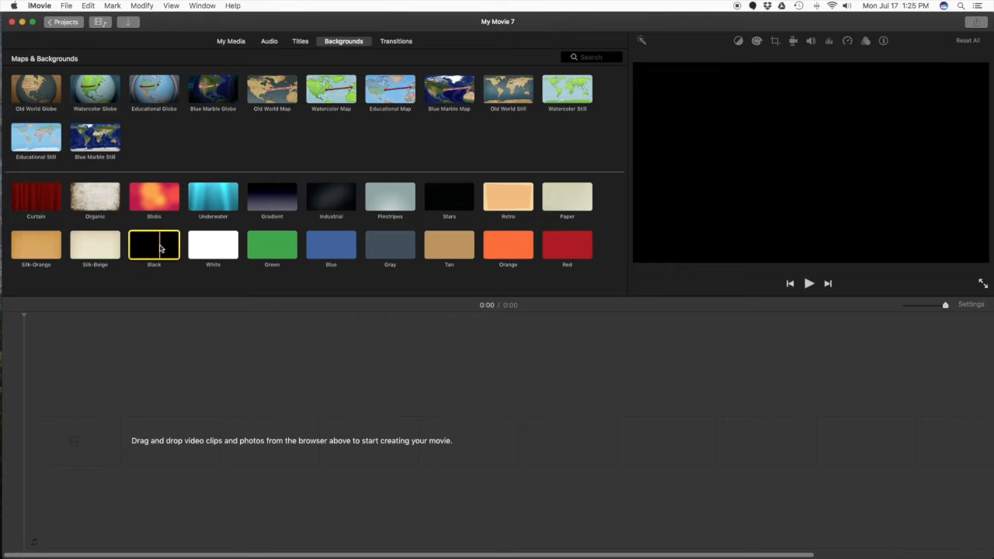
key("e")
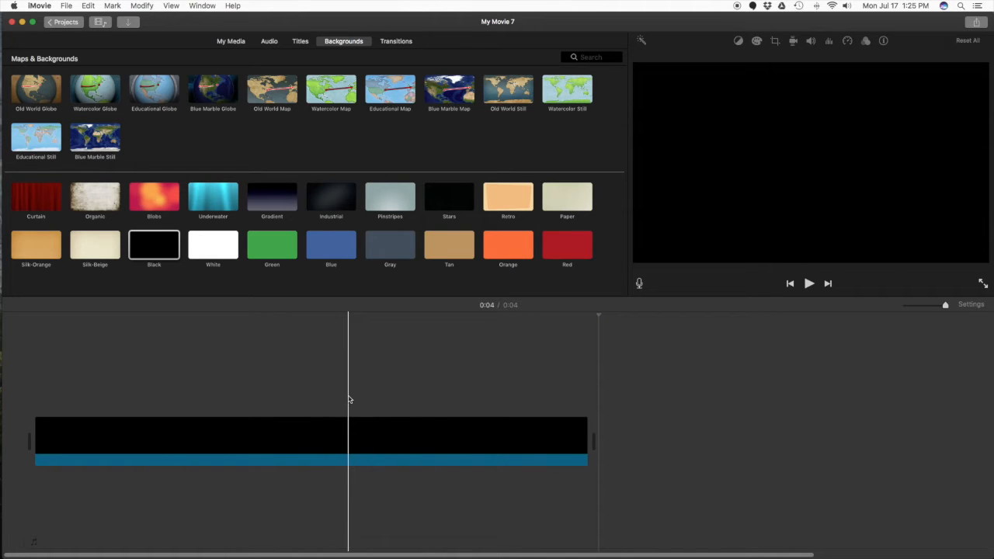
Step: Place the Line title above the black clip and align it with the clip's start
left_click(298, 43)
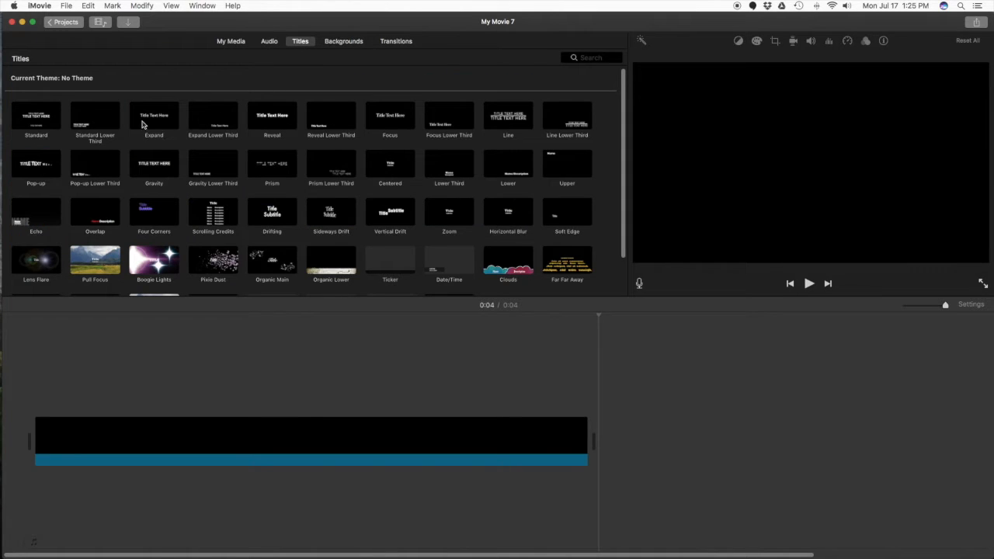
left_click(30, 124)
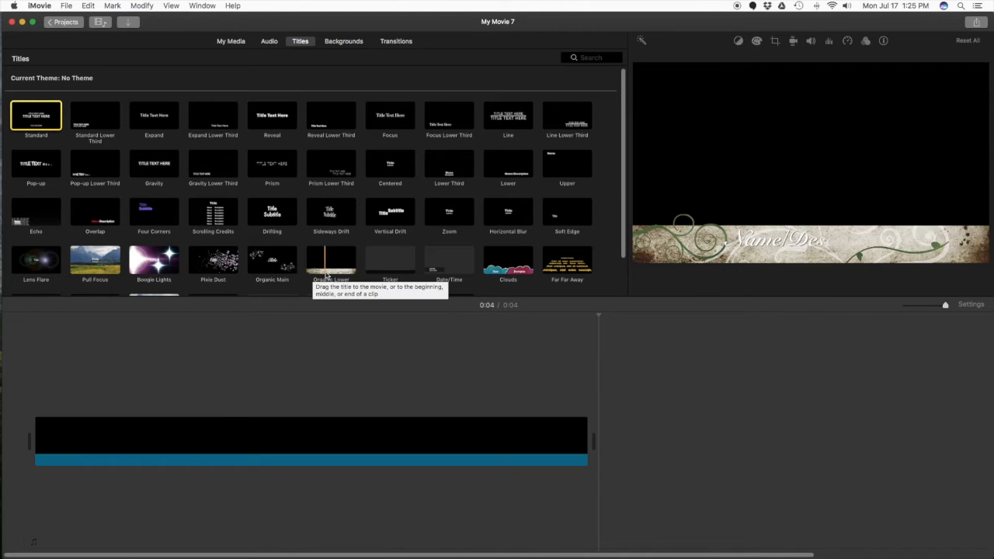
left_click(514, 126)
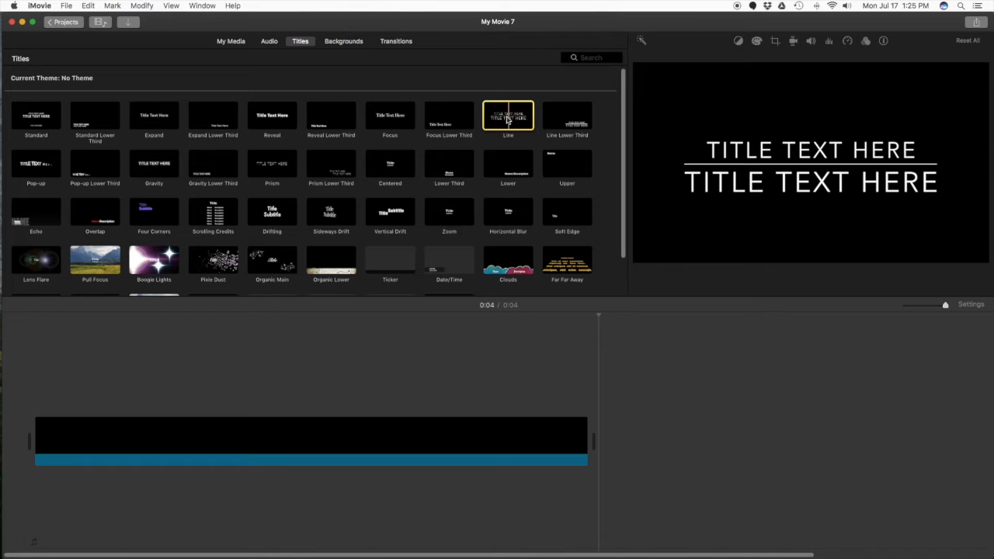
left_click_drag(509, 124, 43, 357)
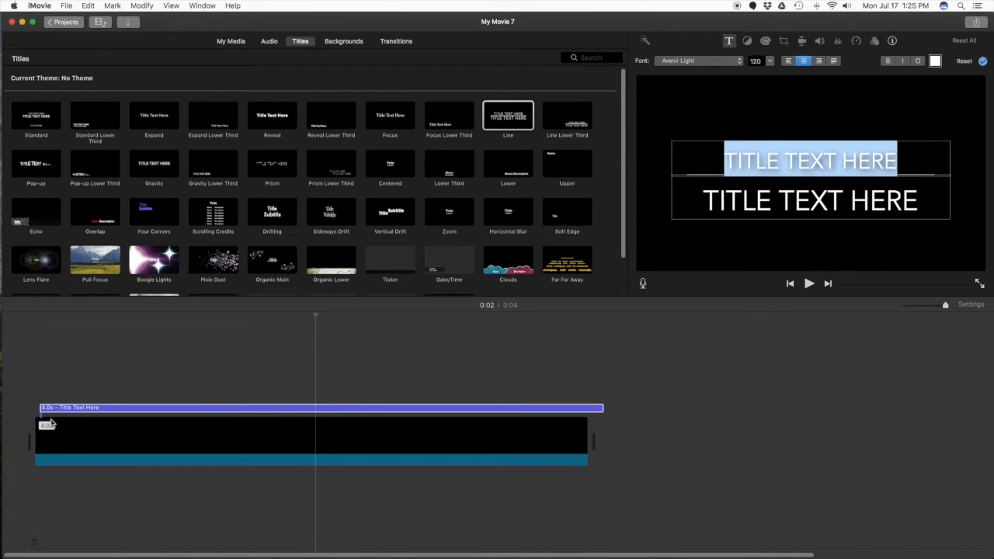
left_click(74, 410)
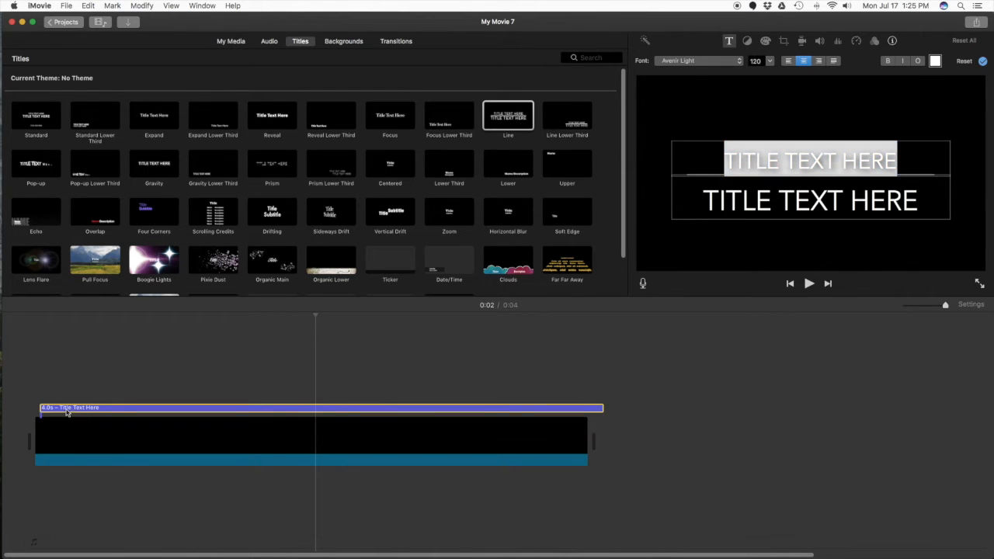
left_click_drag(67, 413, 53, 414)
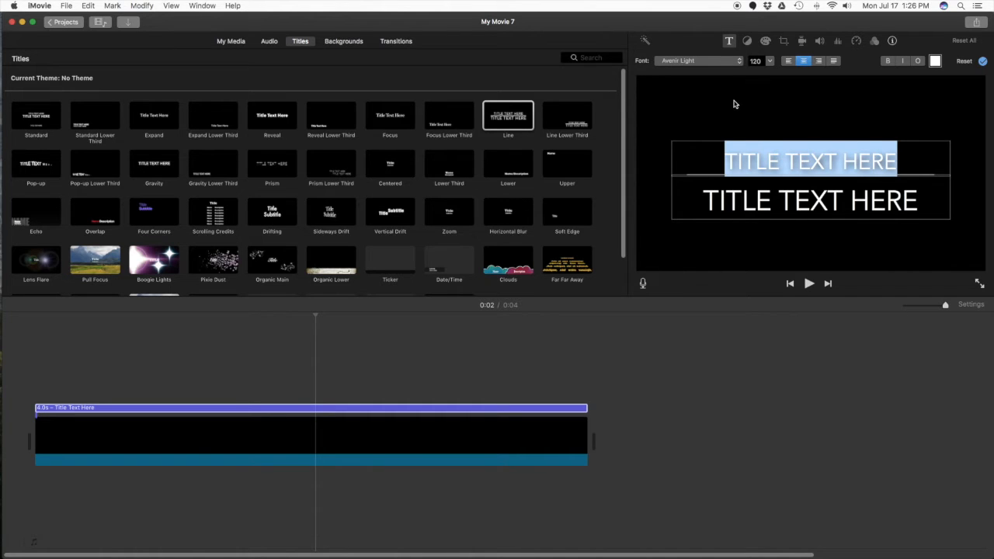
Step: Set the title's upper line to Futura Medium at size 102
left_click(741, 62)
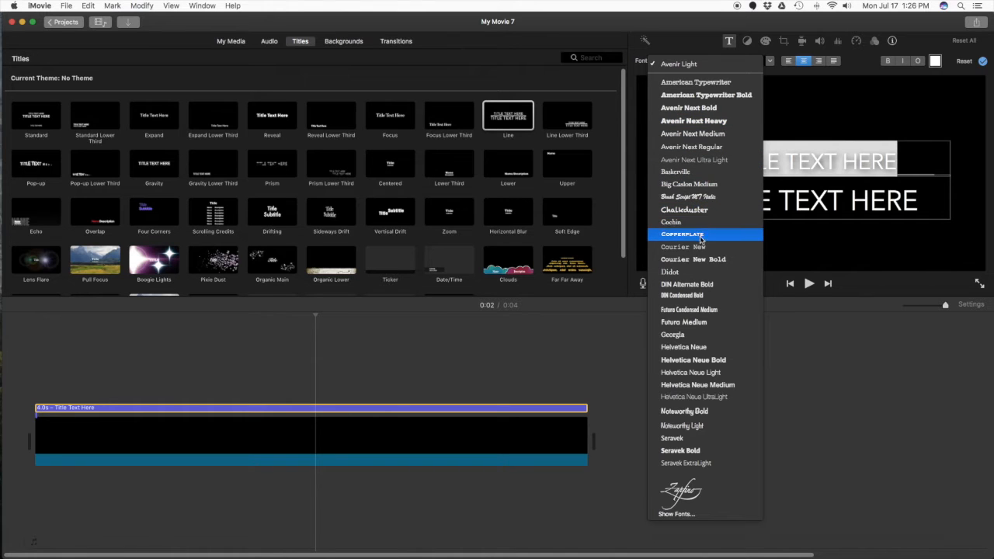
left_click(701, 322)
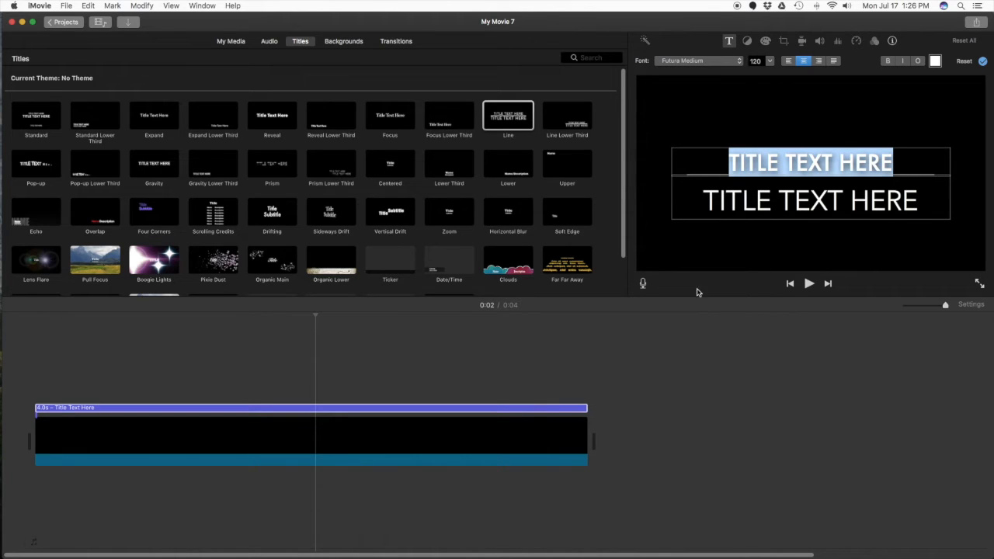
left_click(822, 162)
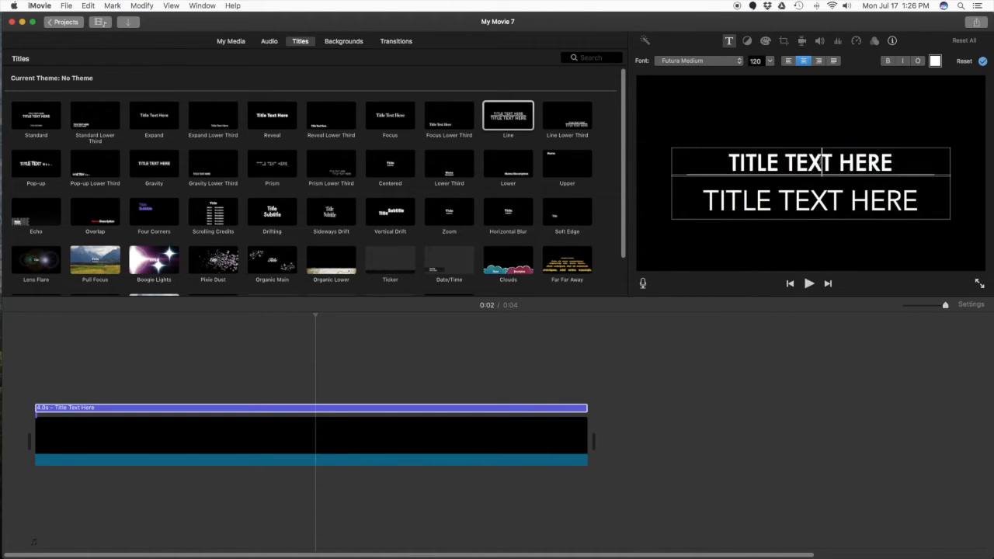
triple_click(822, 162)
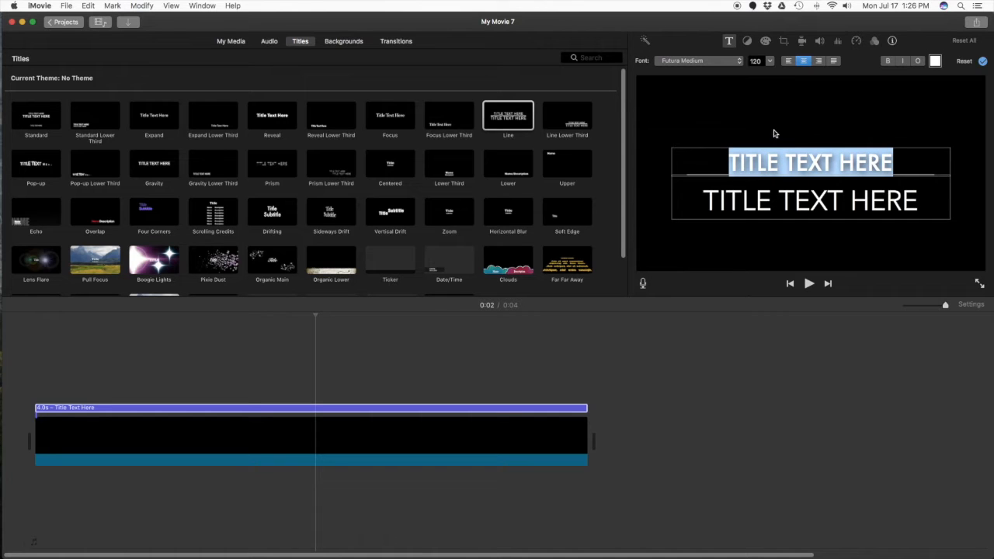
left_click(770, 62)
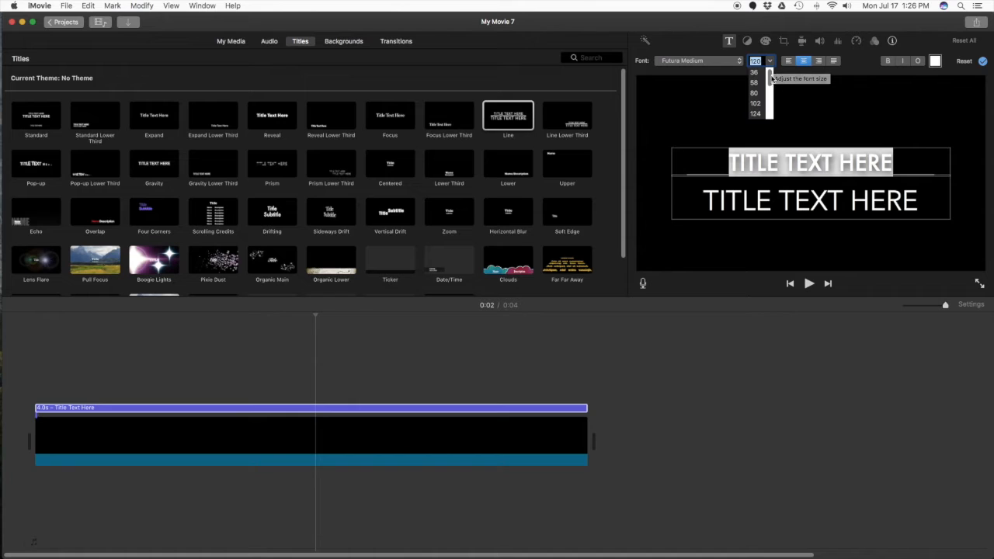
left_click(758, 103)
left_click(804, 164)
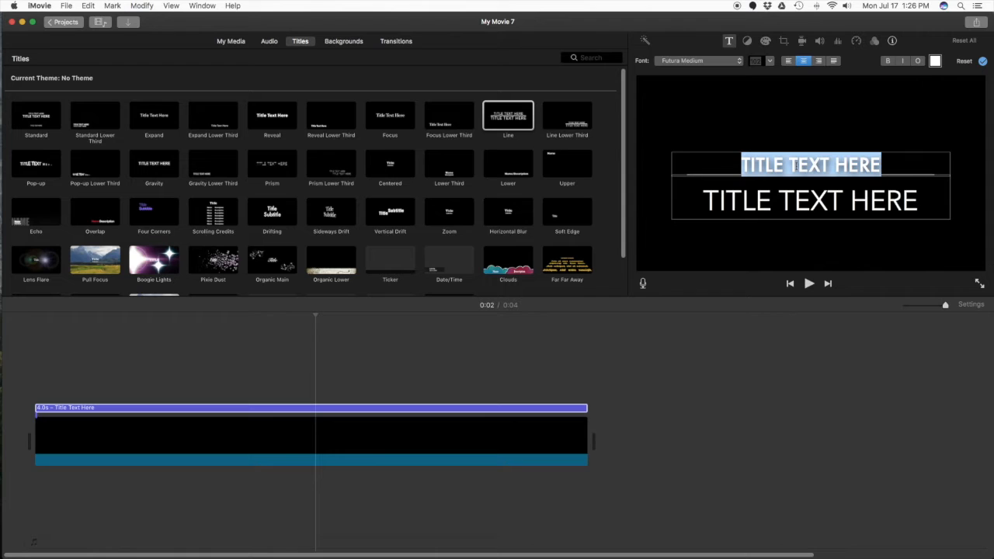
left_click(756, 61)
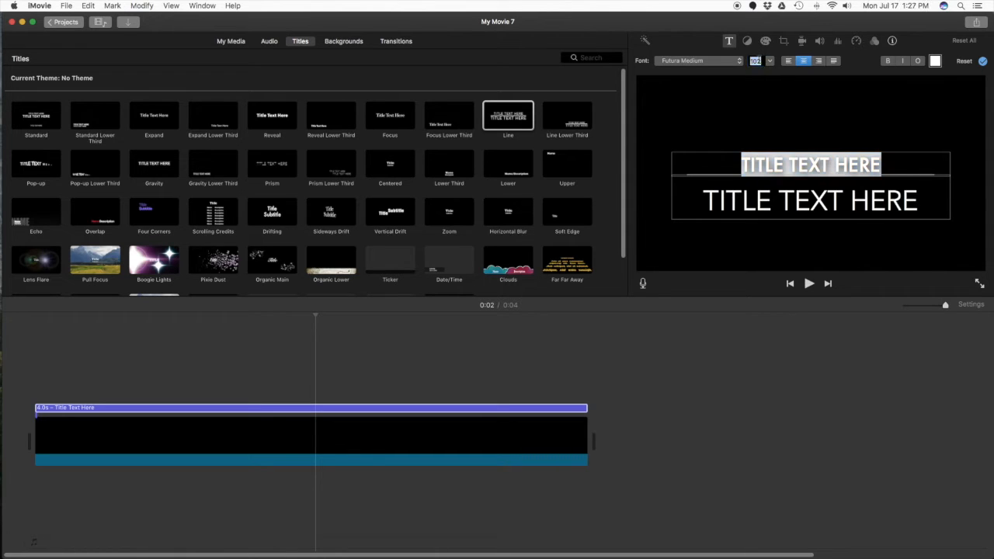
Step: Replace the title's upper placeholder text with "MY AUCTION WINNINGS"
left_click(788, 167)
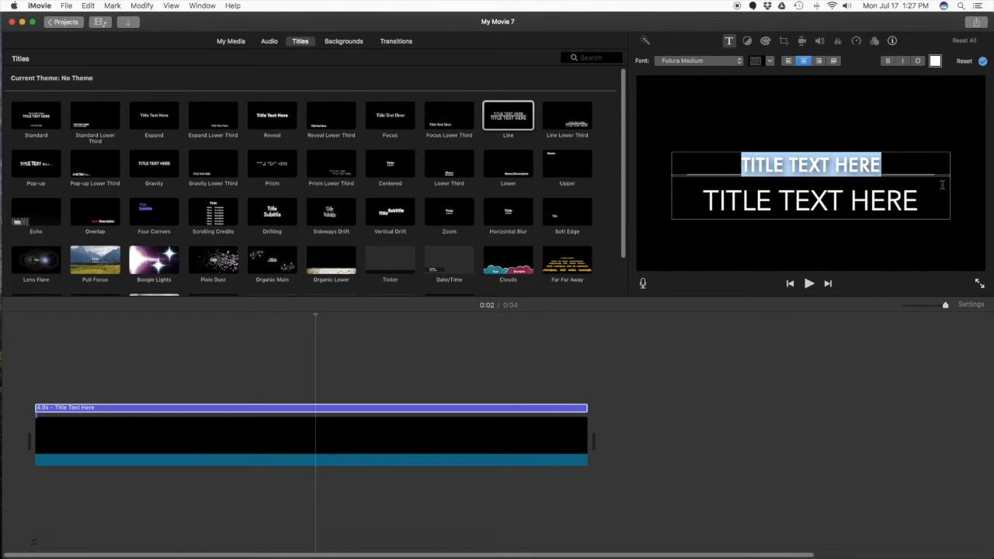
type("M")
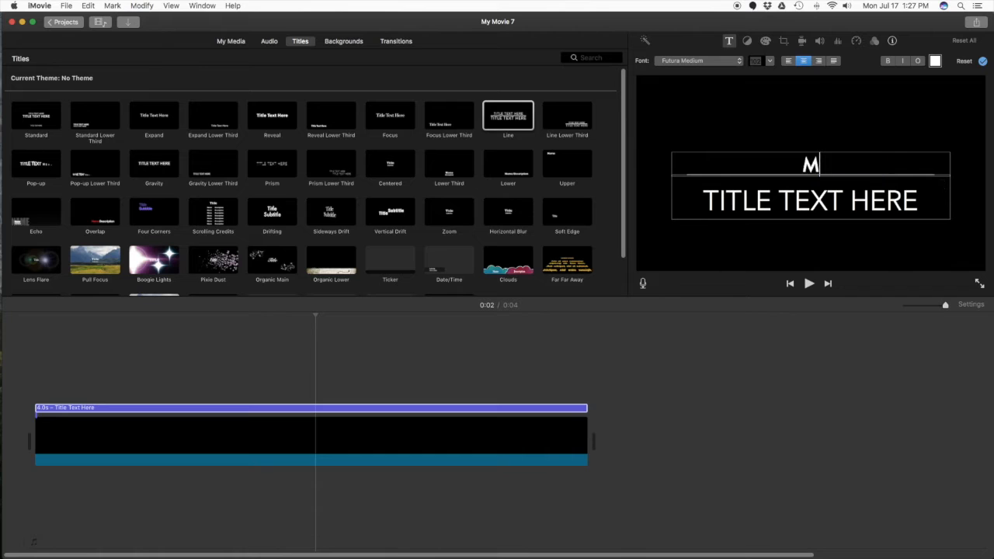
type("Y AUCT")
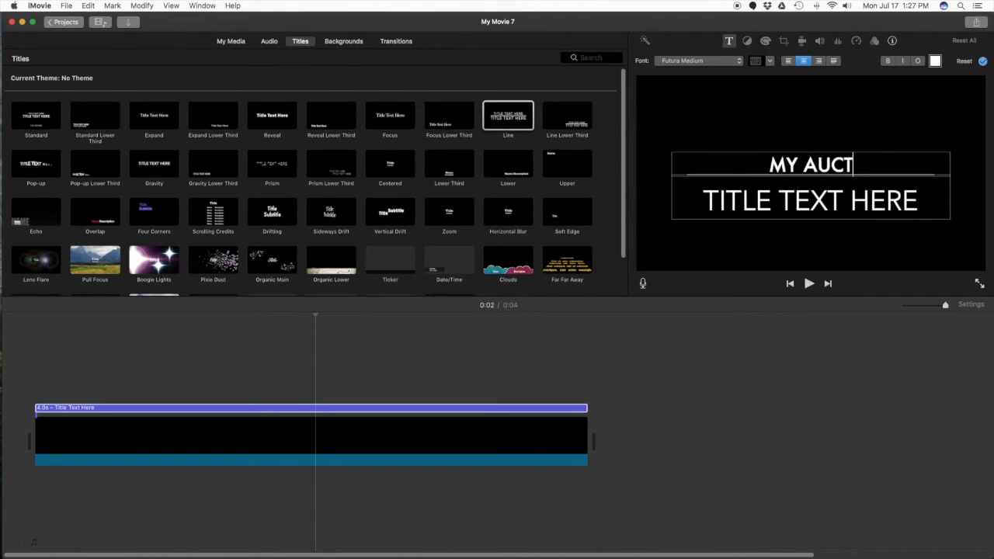
type("ION WINNINGS")
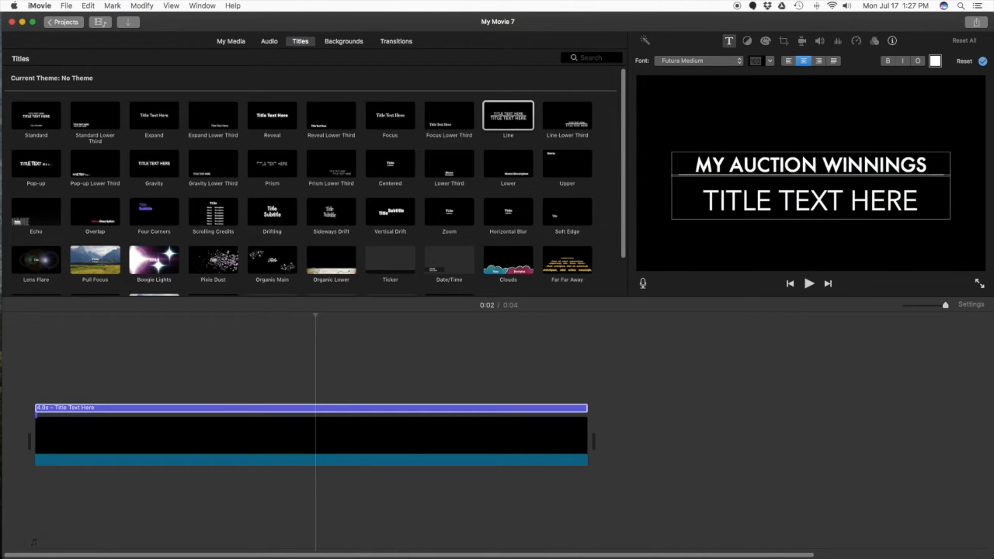
Step: Set the title's lower line to Futura Medium at size 102
double_click(832, 210)
triple_click(833, 210)
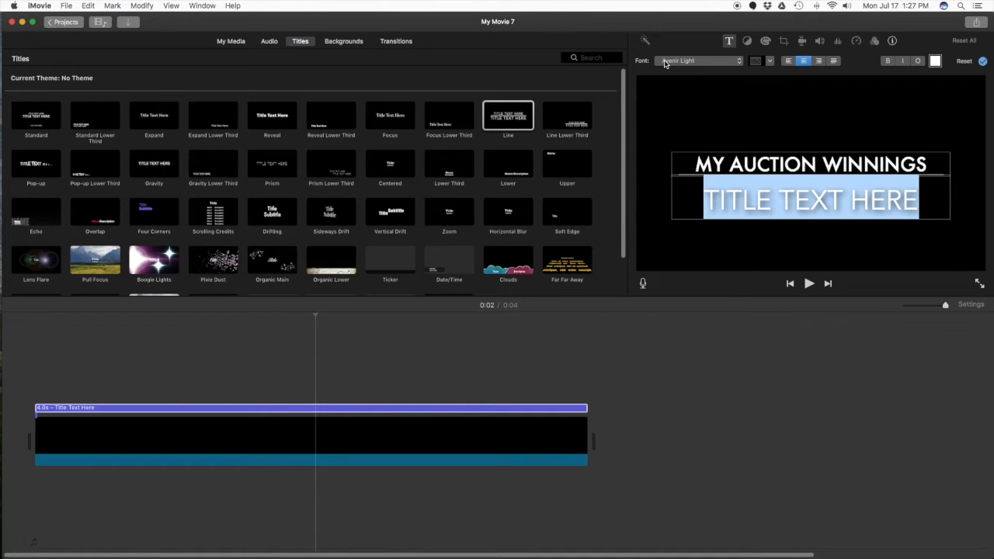
left_click(739, 62)
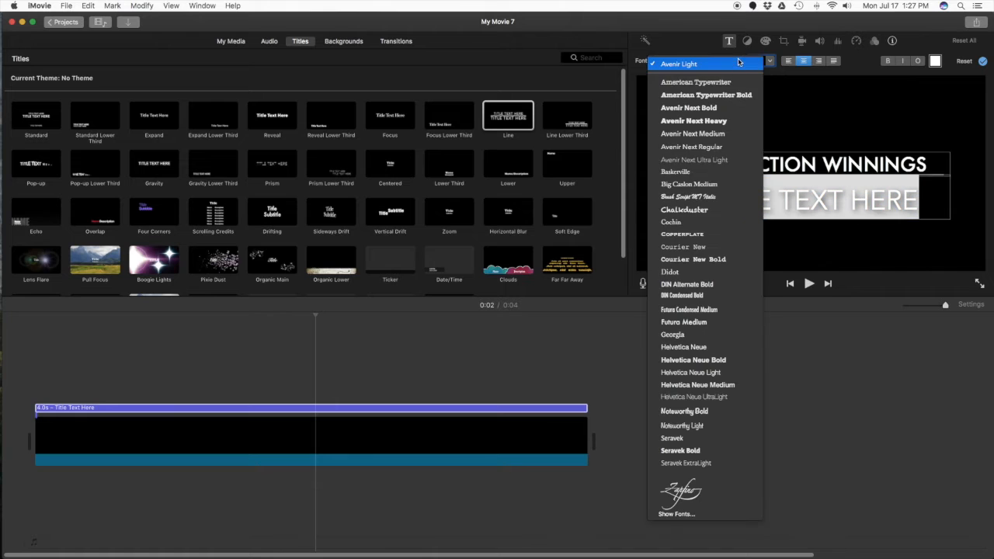
left_click(699, 322)
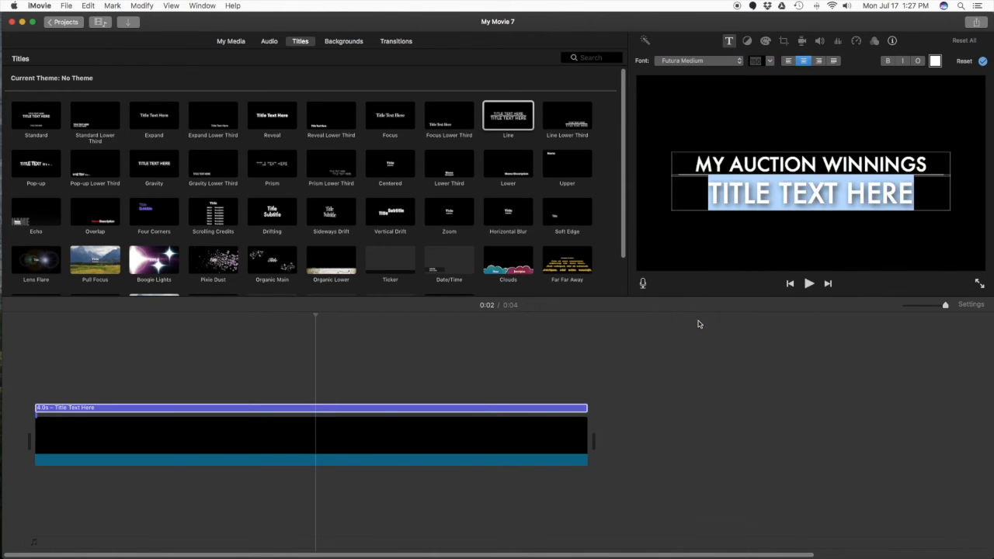
left_click(753, 67)
left_click(770, 61)
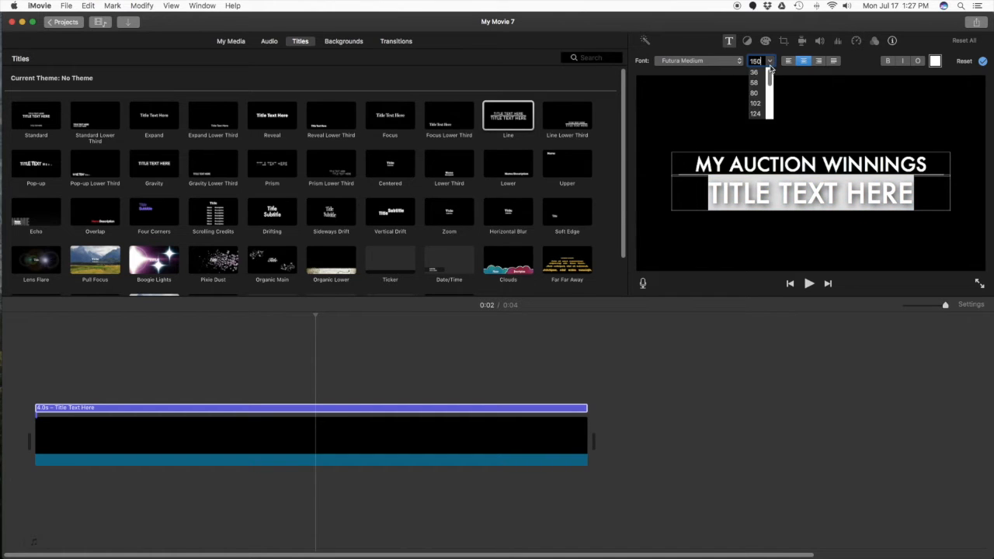
left_click(755, 103)
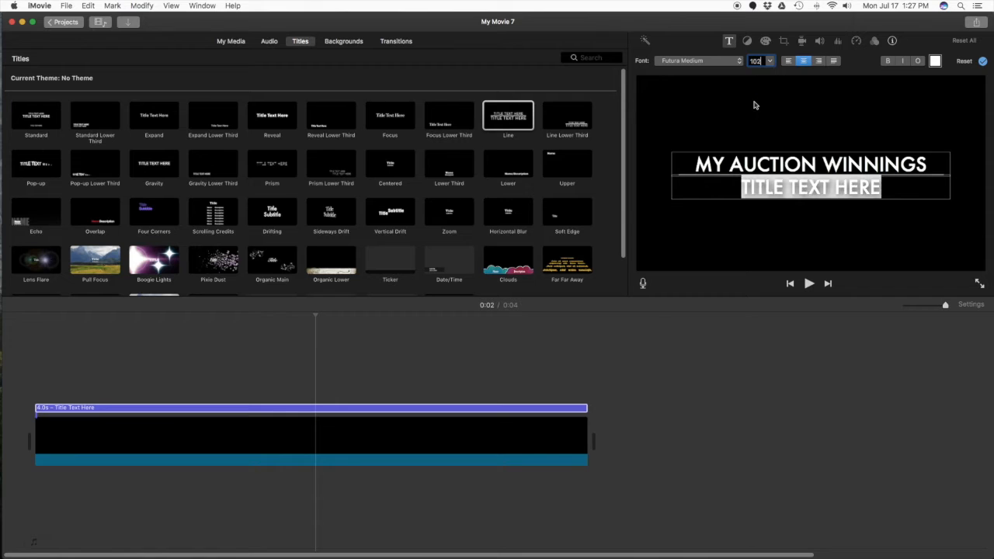
Step: Replace the title's lower placeholder text with "WITH THRIFTY TREASURES" and finish editing the title
left_click(780, 190)
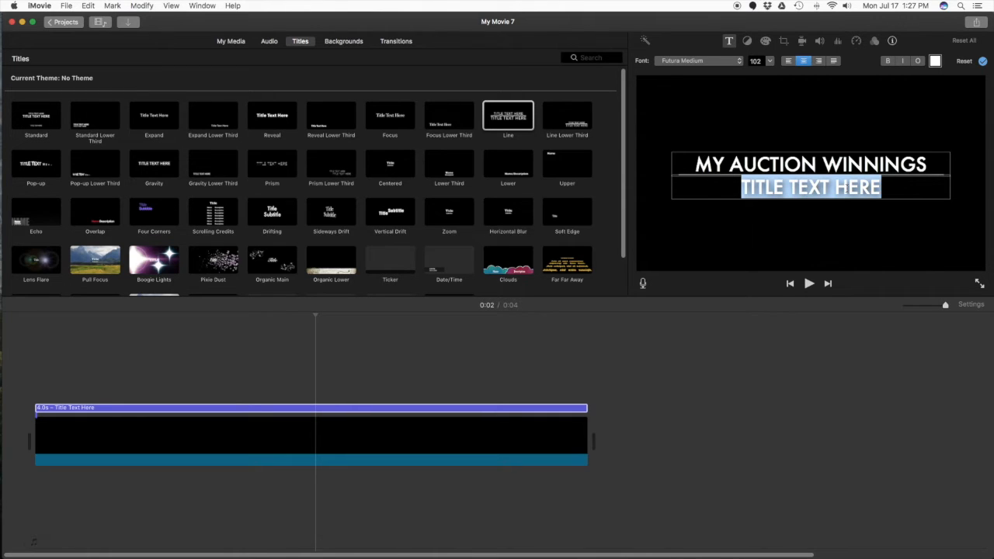
type("W")
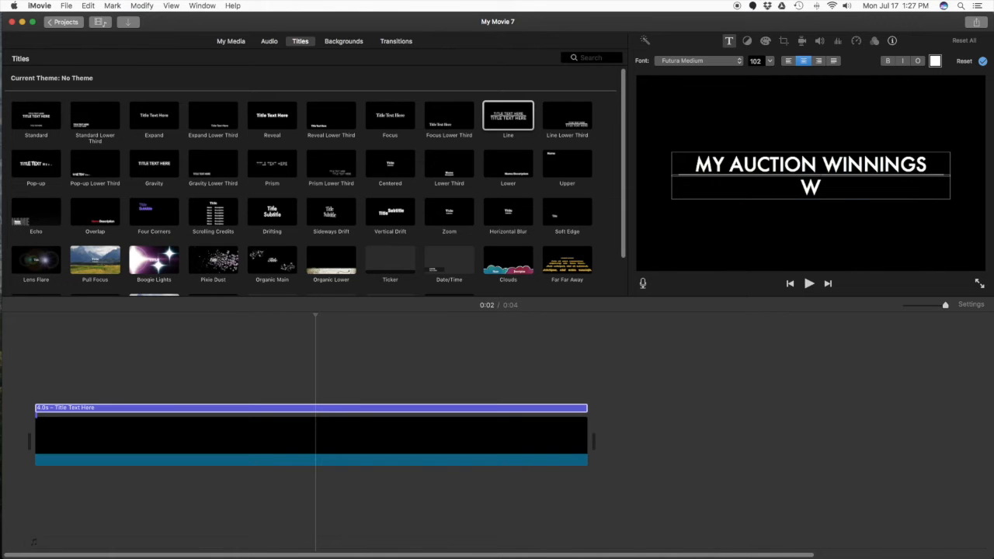
type("ITH THRIFTY TR")
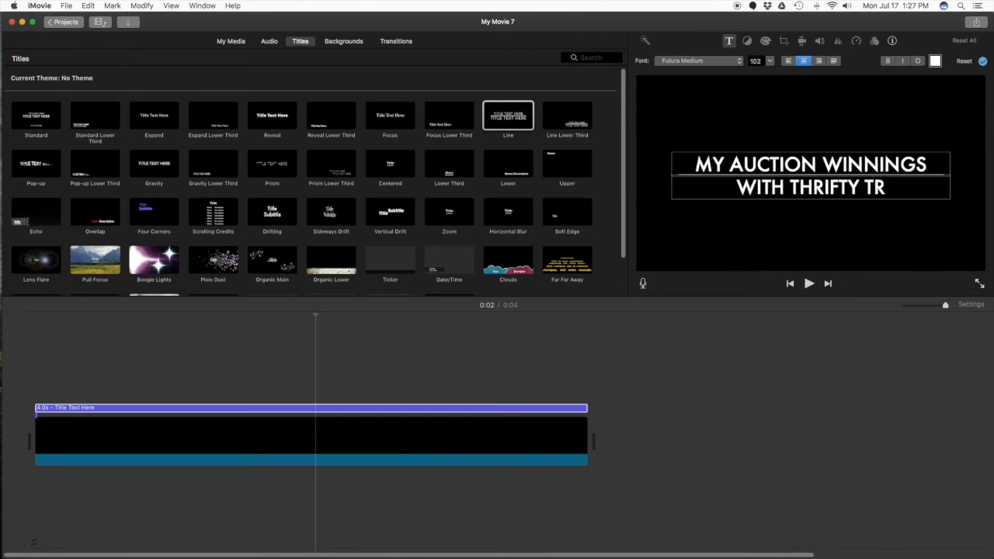
type("EASURES")
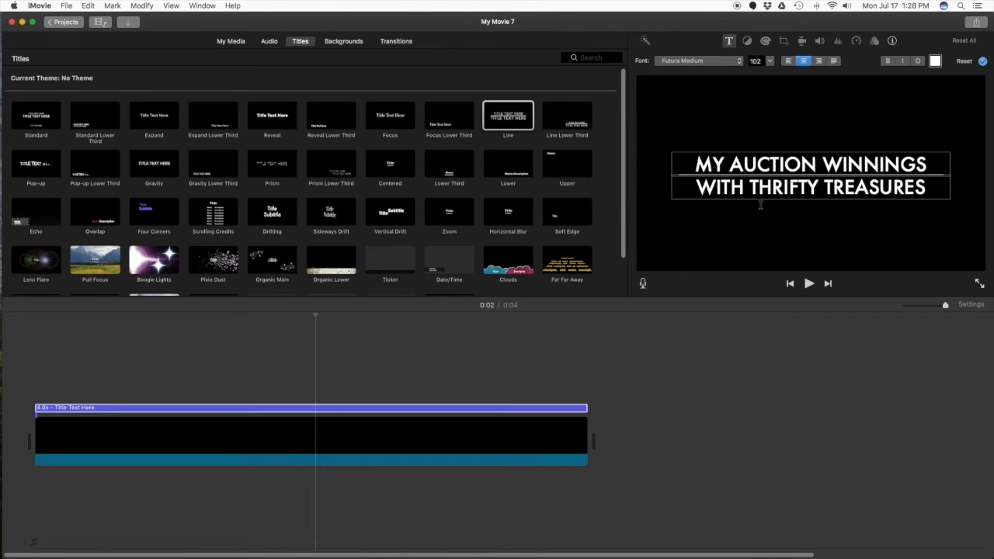
left_click(785, 130)
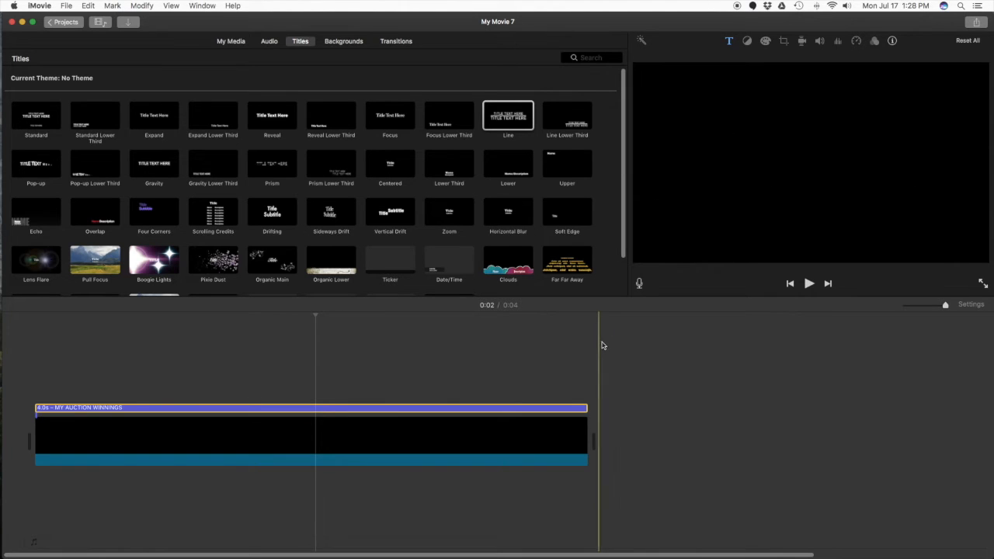
Step: Play the finished title over the black clip from the start, then return the playhead to the beginning
left_click(381, 449)
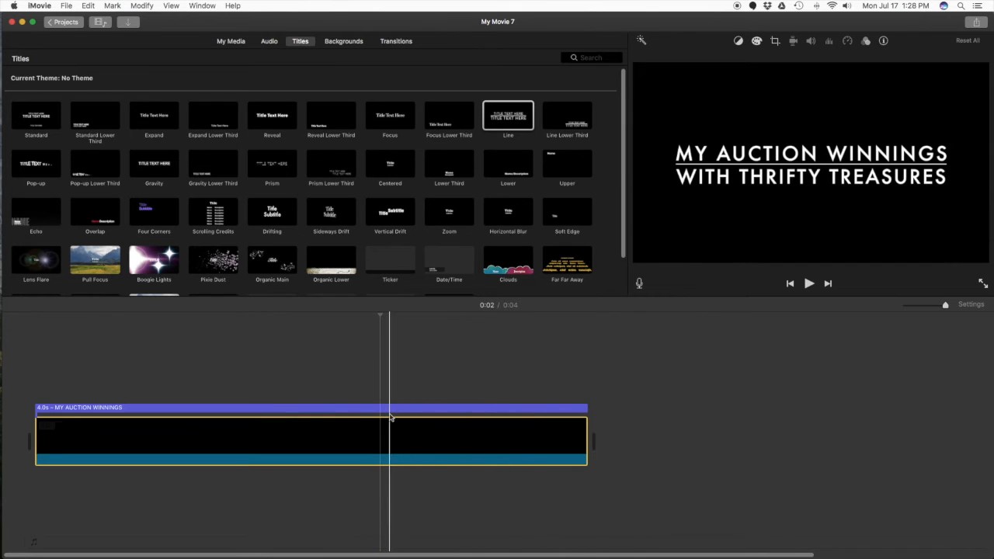
left_click(415, 410)
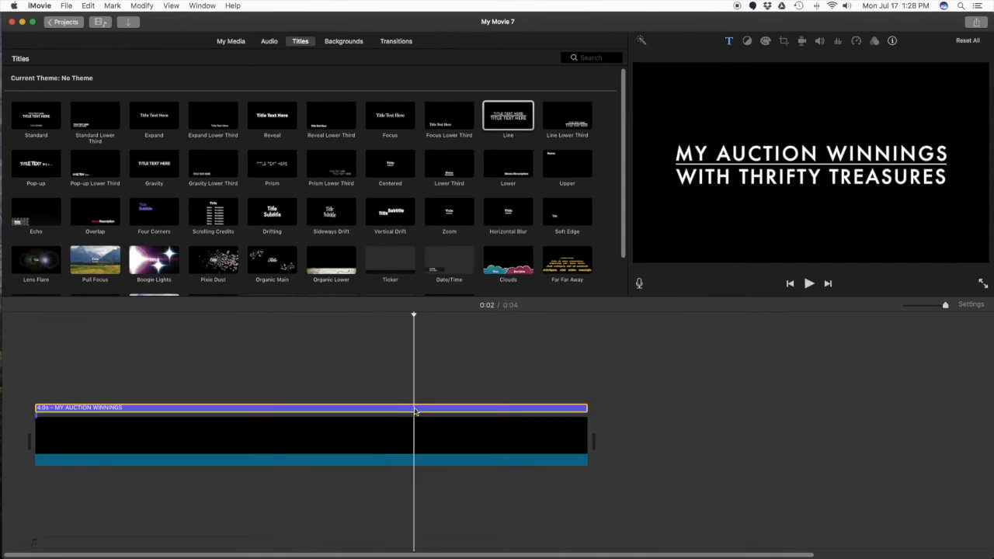
left_click(790, 284)
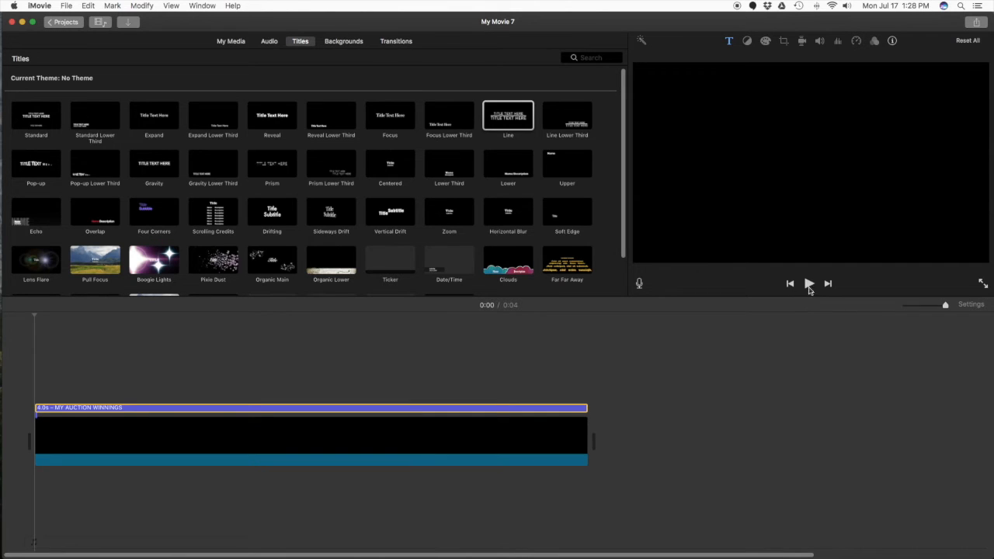
left_click(810, 285)
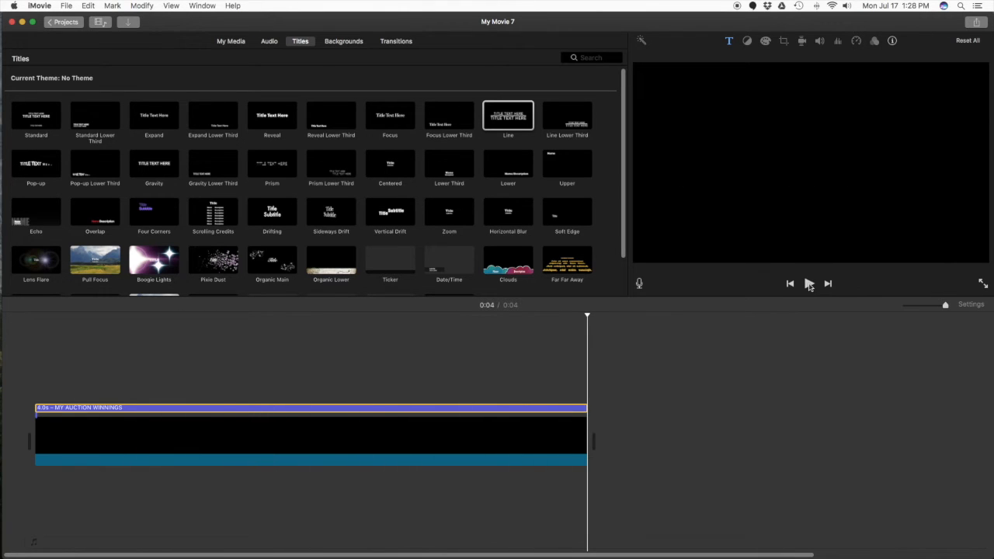
left_click(790, 284)
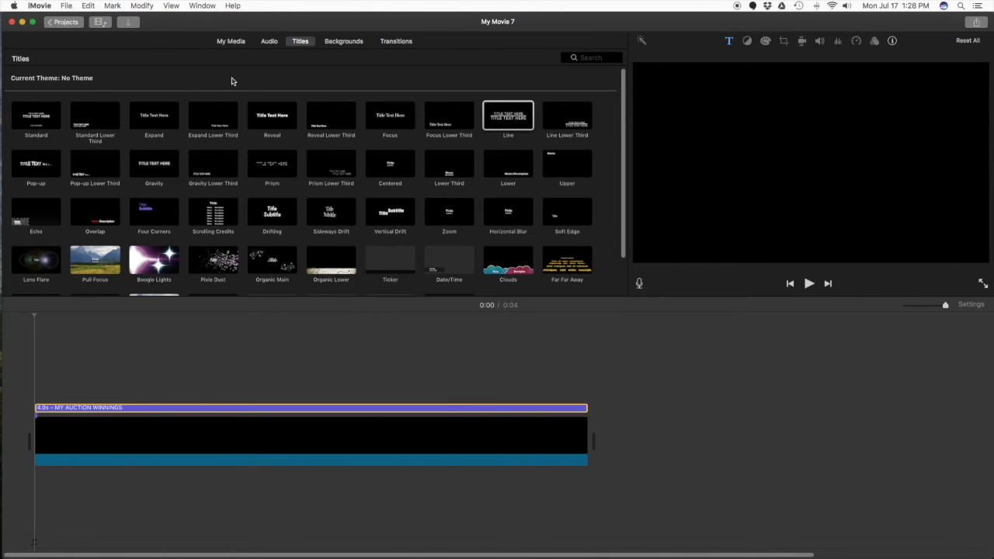
Step: Add a Cross Dissolve transition at the end of the black title clip
left_click(231, 43)
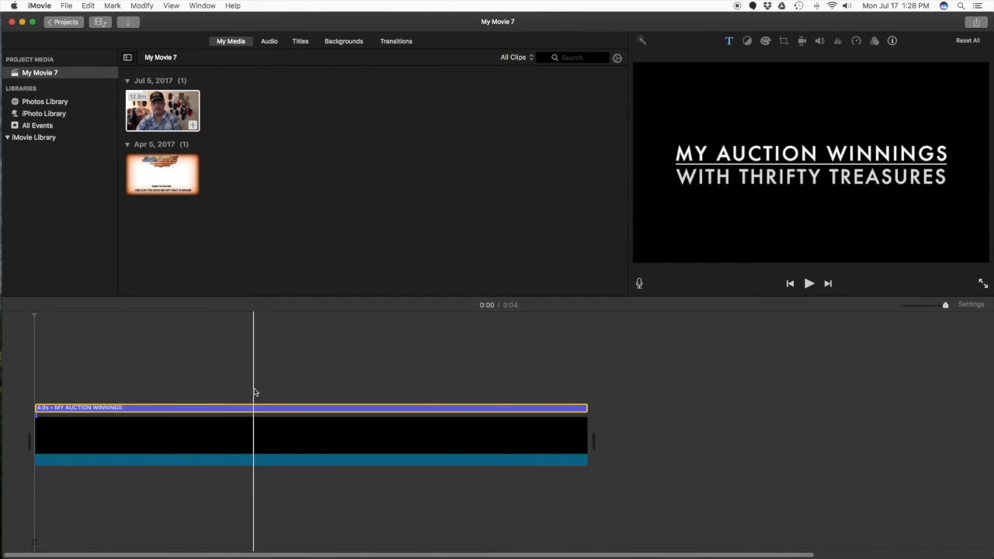
left_click(395, 41)
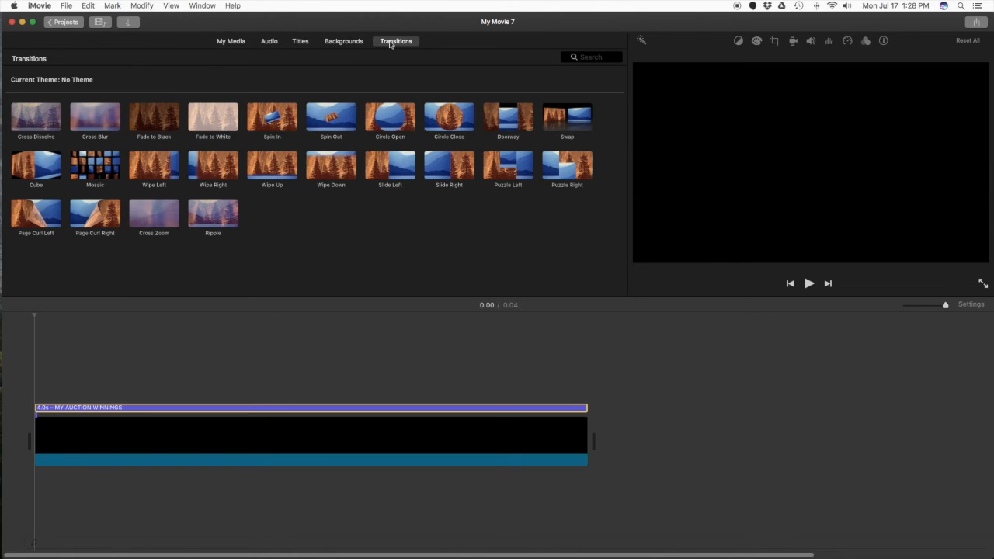
left_click(19, 122)
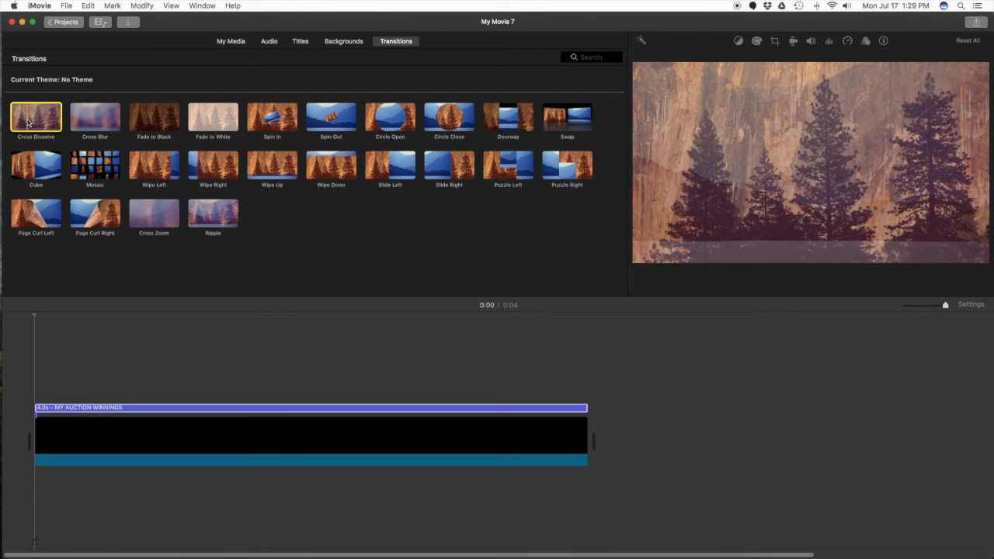
left_click_drag(28, 122, 455, 446)
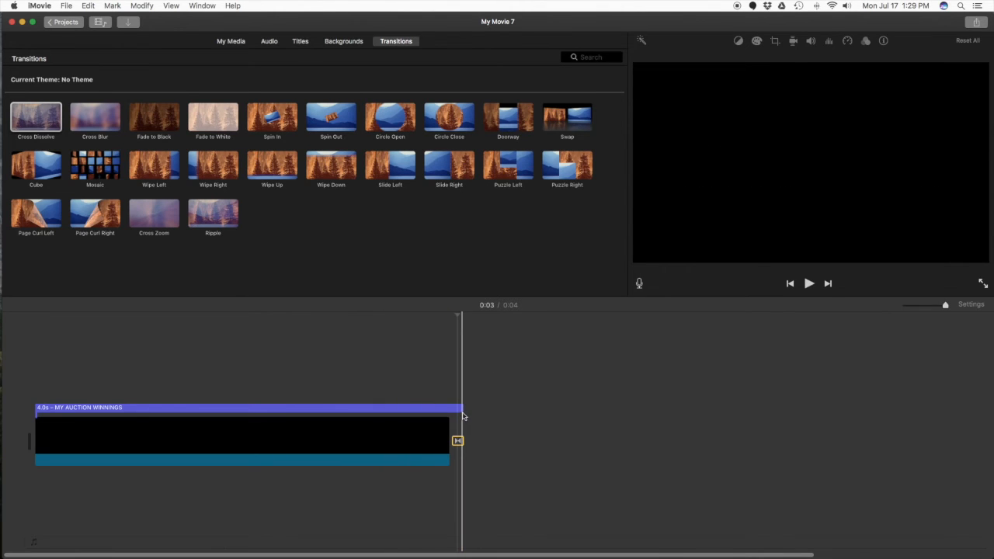
left_click(455, 413)
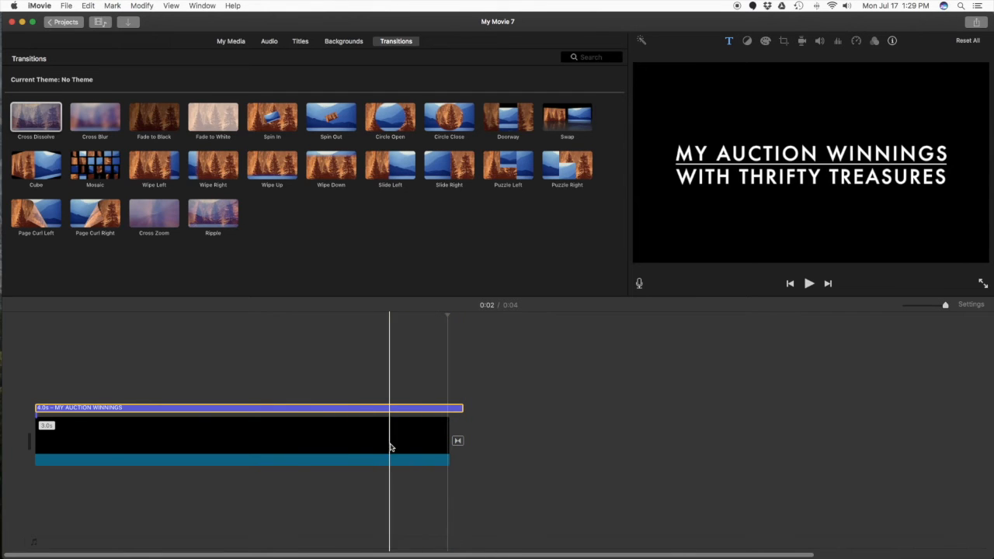
Step: Set the Cross Dissolve transition's duration to 0.5 s and apply it
left_click(459, 441)
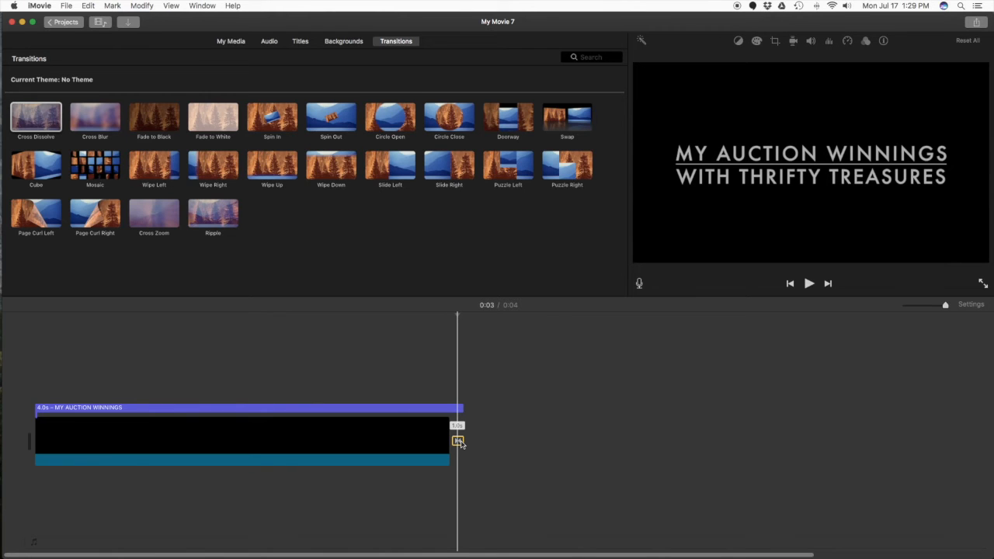
double_click(459, 441)
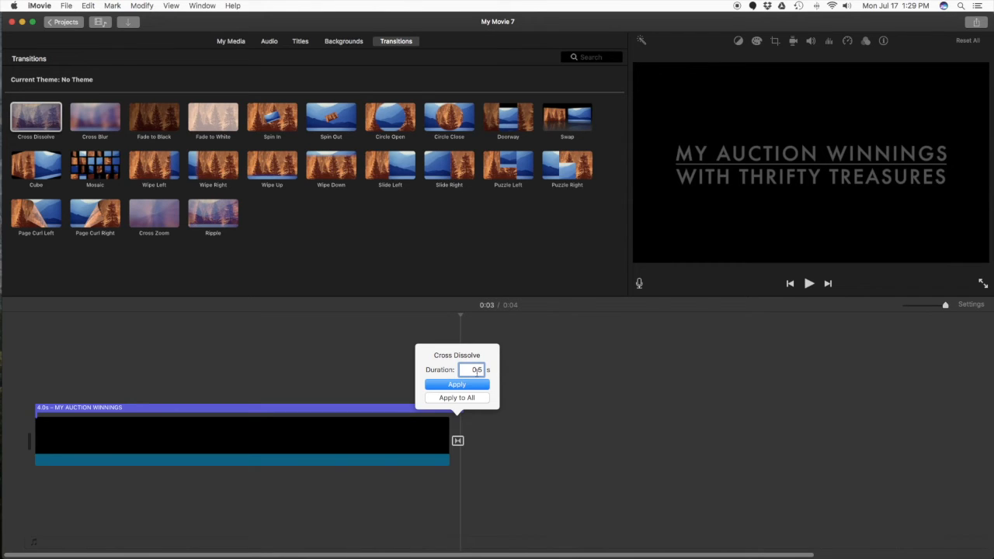
left_click(464, 386)
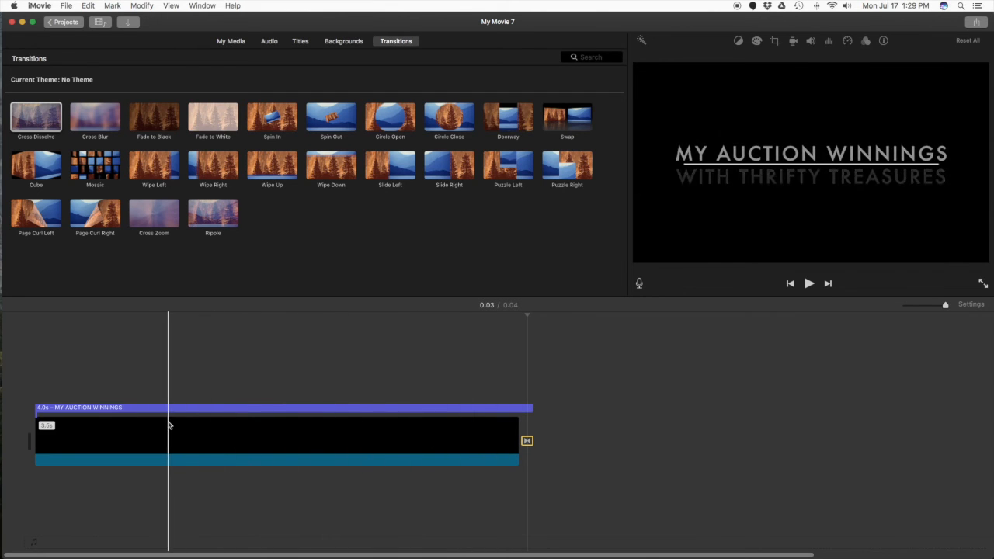
Step: Trim the end of the title to 3.5 s so it lines up with the end of the black clip
left_click(529, 407)
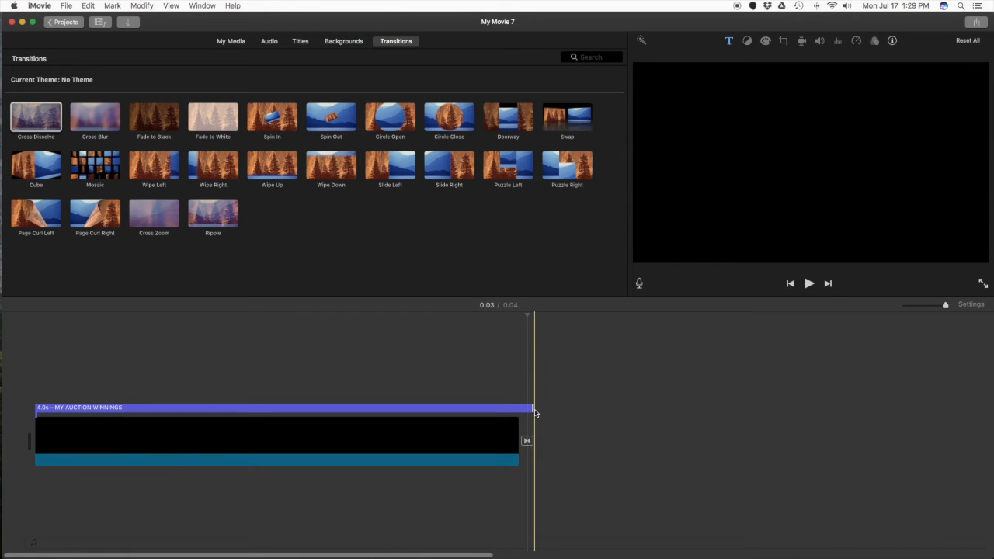
left_click(532, 408)
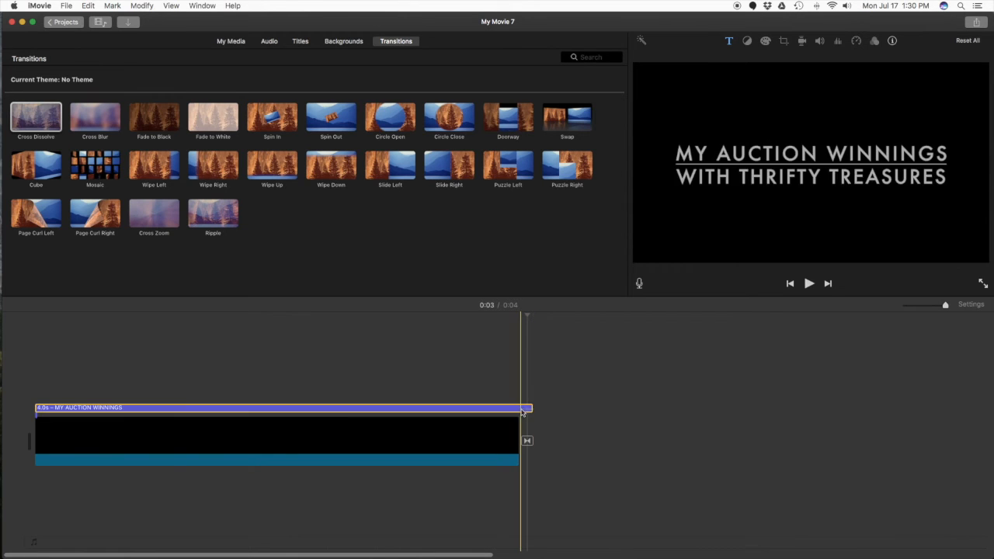
left_click_drag(532, 409, 520, 408)
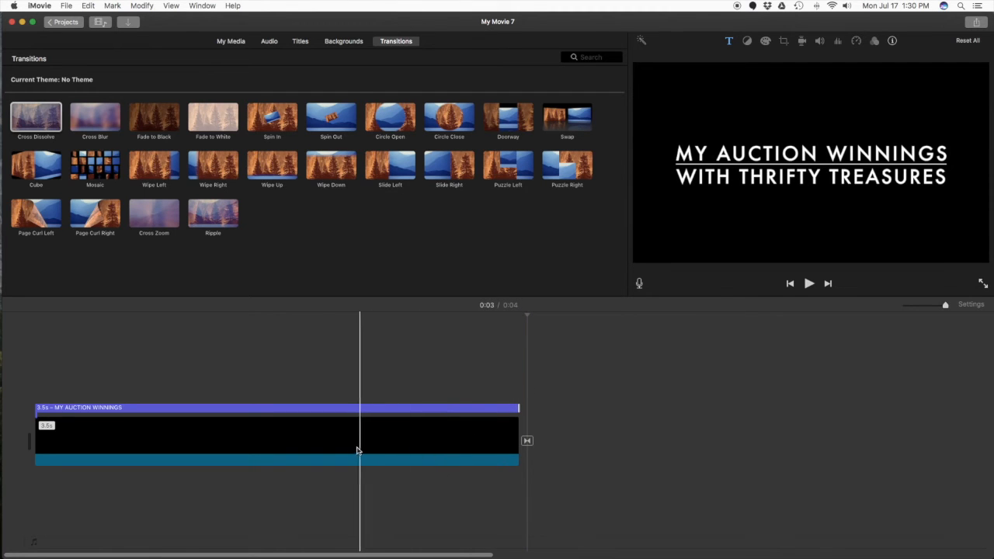
Step: Add the 12.8-minute video dated Jul 5, 2017 from the project media to the end of the timeline
left_click(225, 42)
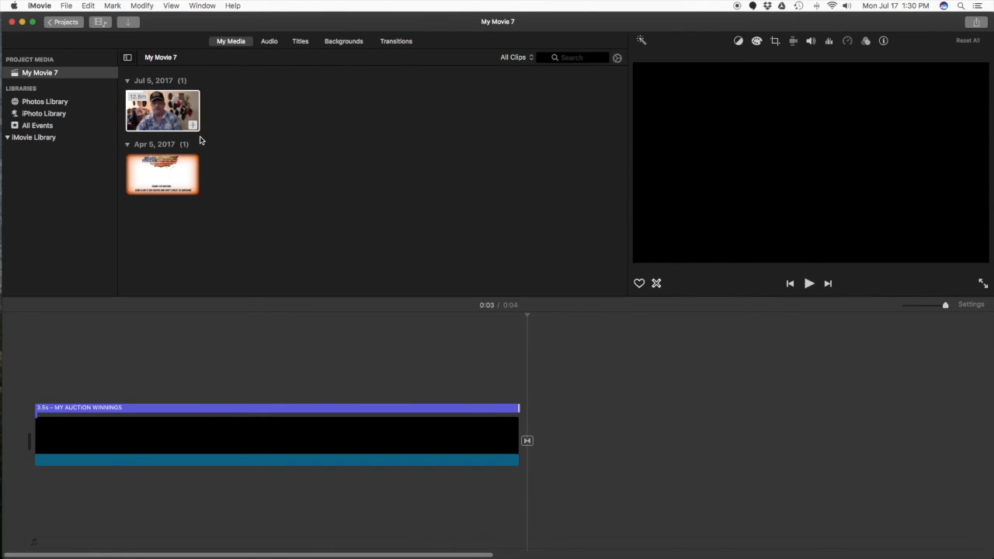
left_click(177, 129)
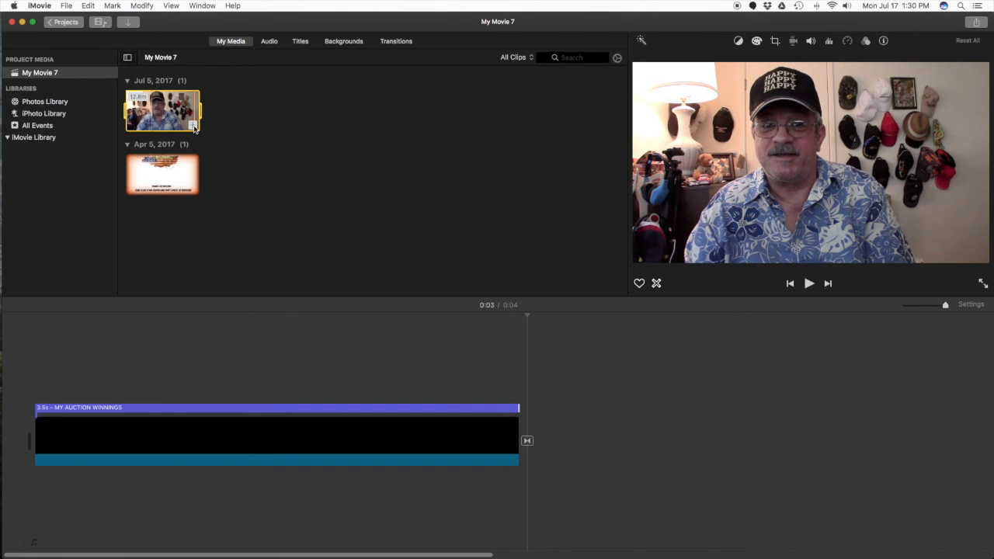
left_click(194, 127)
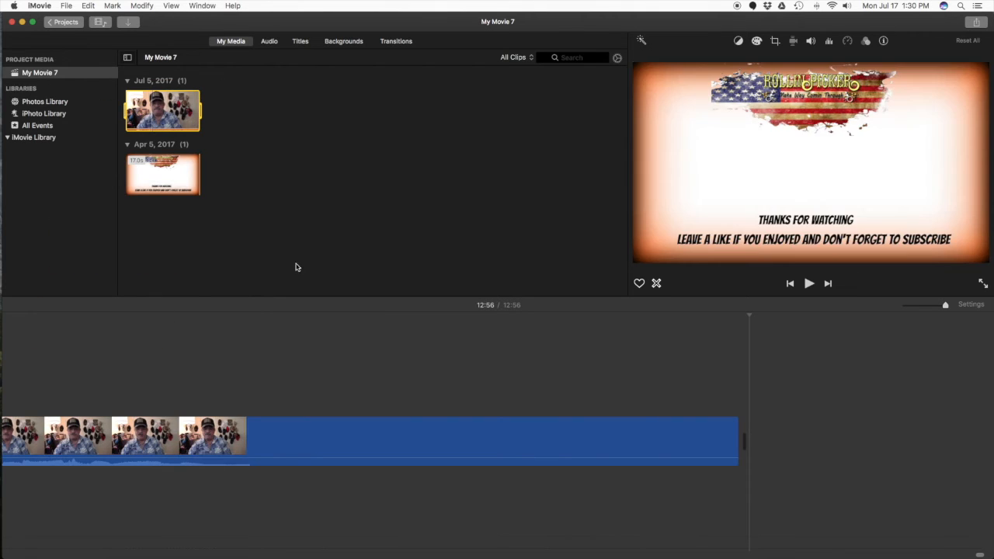
Step: Lower the main video clip's audio level all the way down to silence it
left_click(926, 306)
left_click(917, 307)
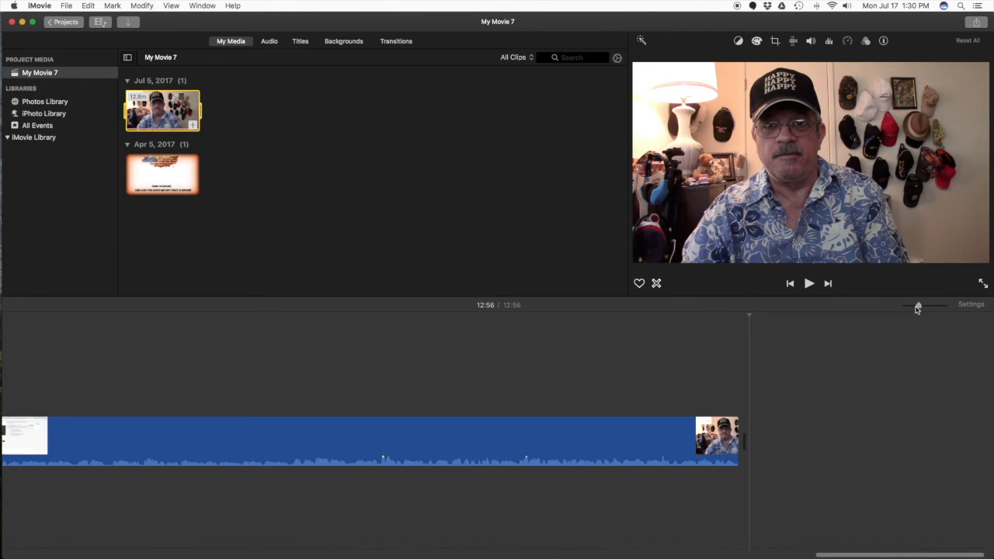
scroll(594, 405, "left", 5)
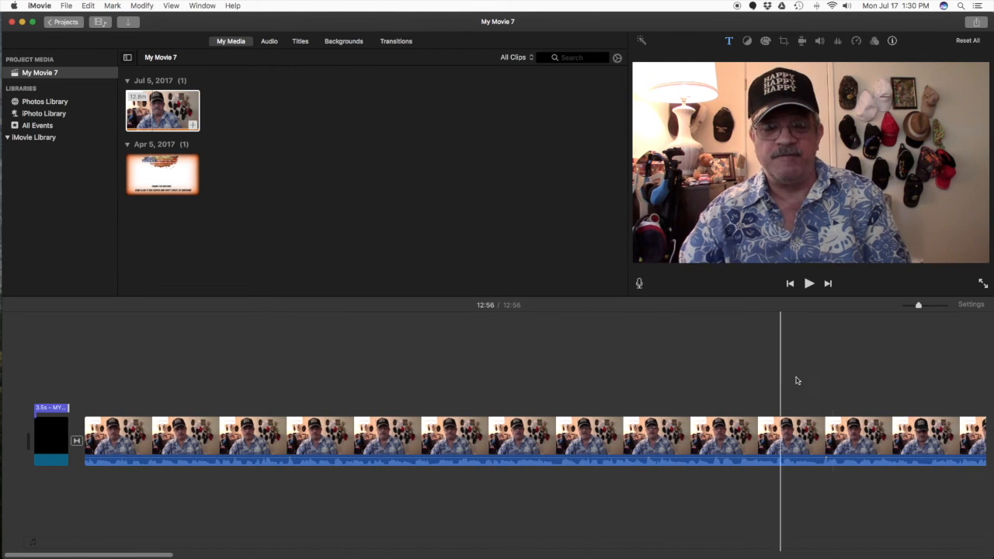
left_click(925, 306)
scroll(491, 445, "left", 10)
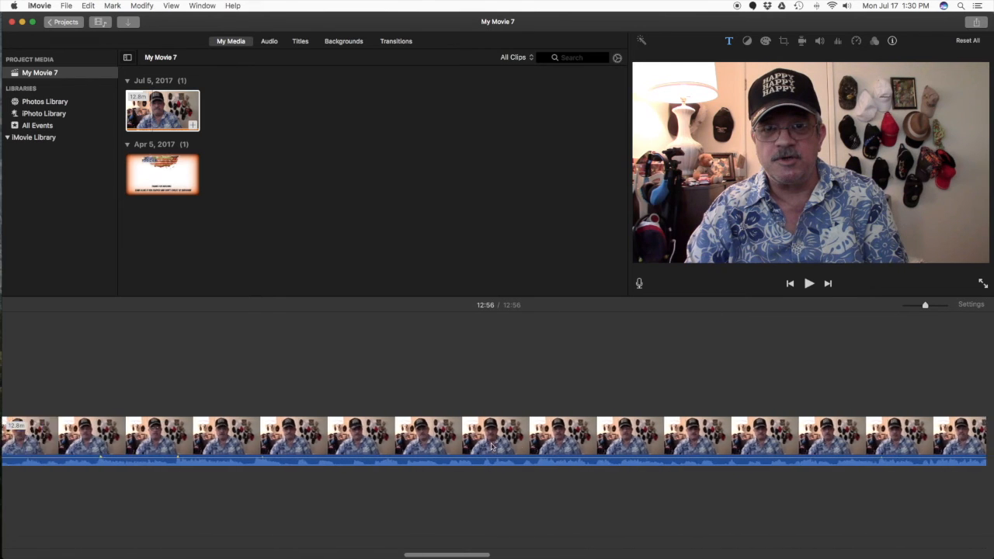
scroll(491, 446, "left", 8)
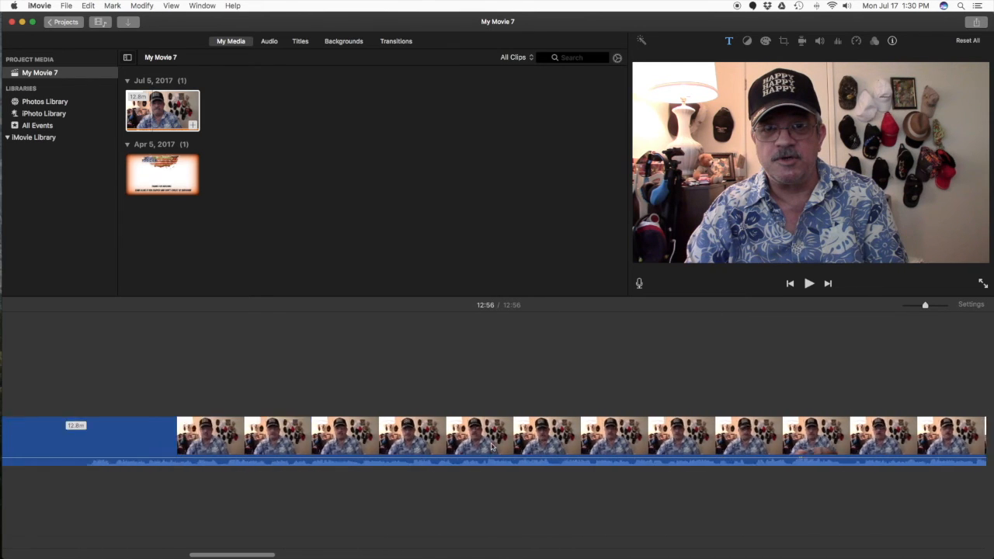
scroll(491, 445, "left", 5)
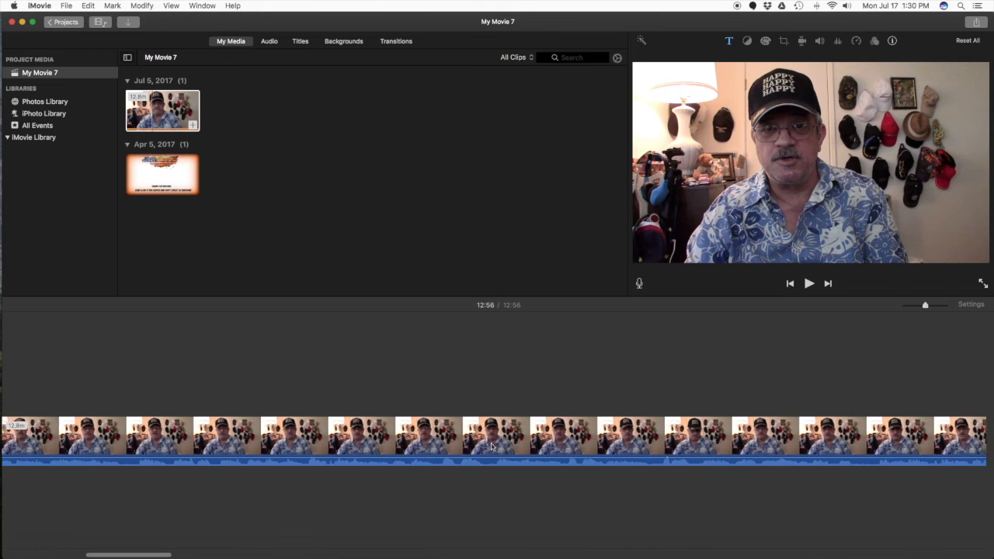
scroll(491, 445, "left", 4)
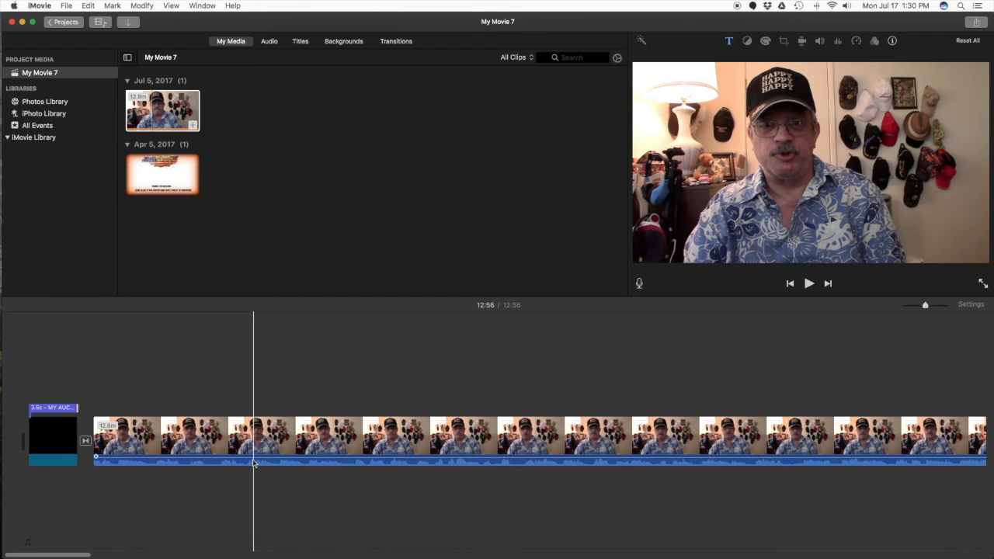
mouse_move(251, 459)
left_click_drag(251, 459, 251, 472)
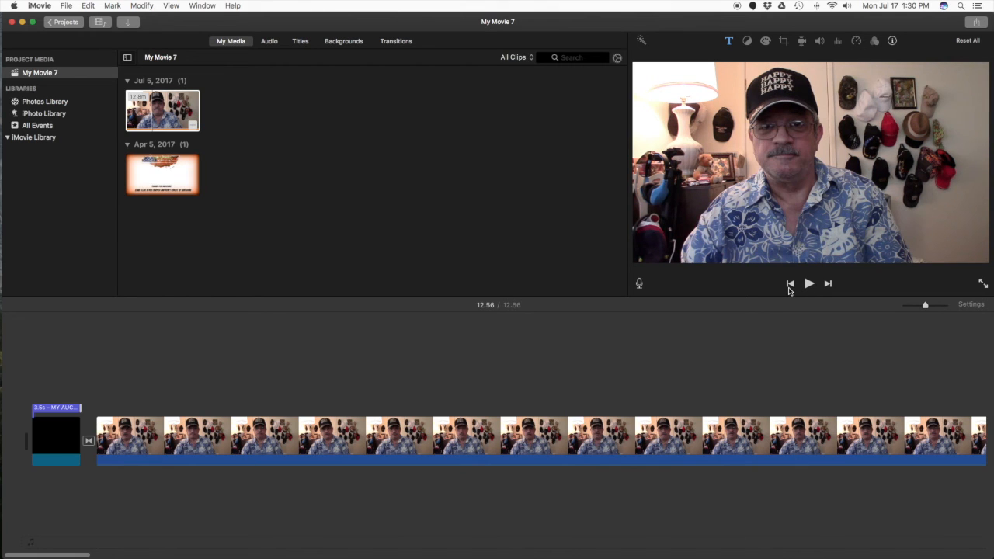
Step: Return the playhead to the start of the movie and view the available sharing destinations
left_click(792, 285)
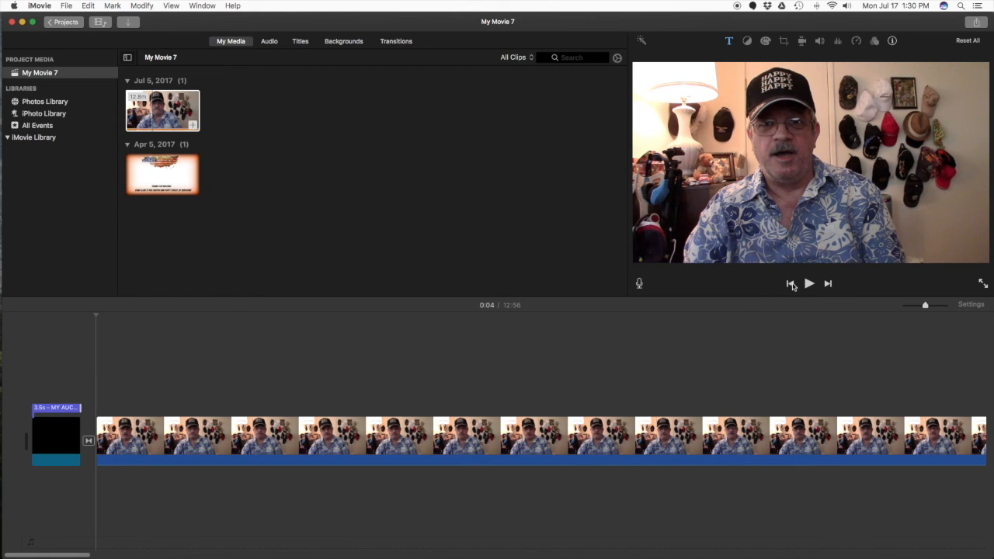
left_click(792, 284)
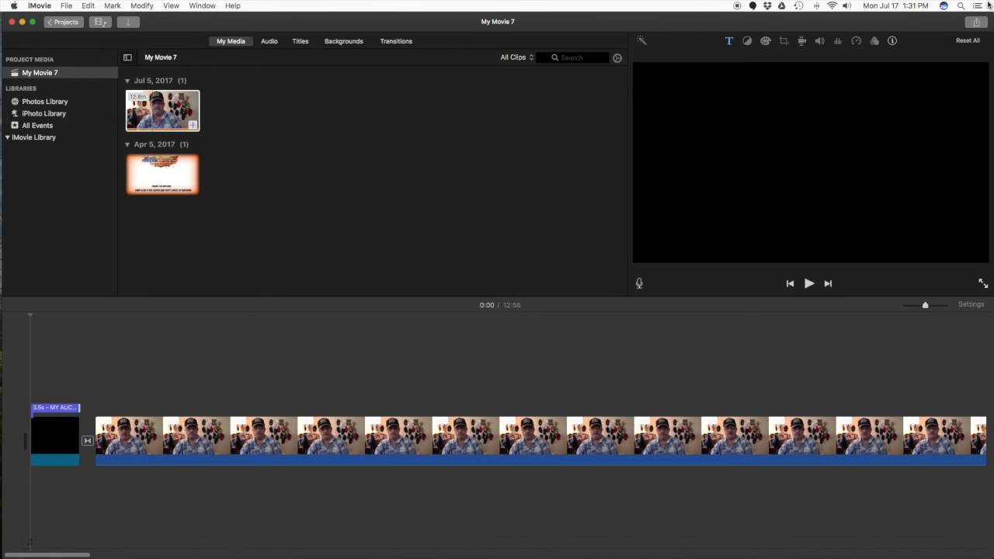
left_click(976, 23)
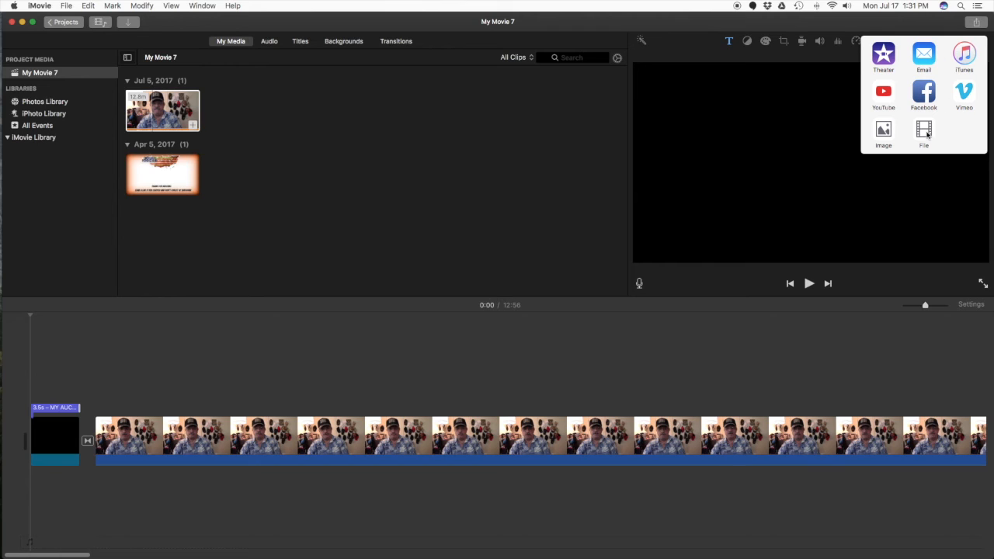
left_click(983, 23)
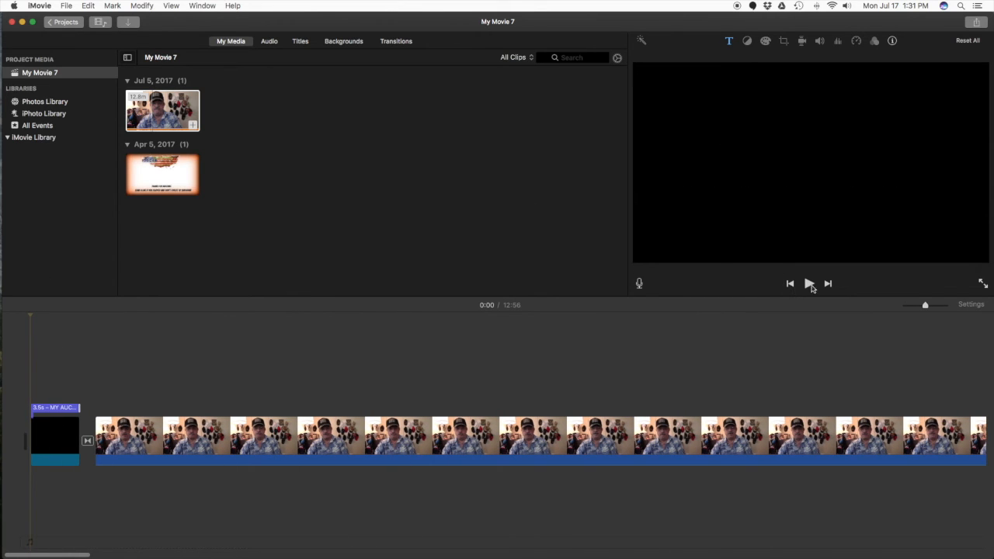
Step: Play the movie's opening through the Cross Dissolve, pause, and step back to the transition
left_click(810, 284)
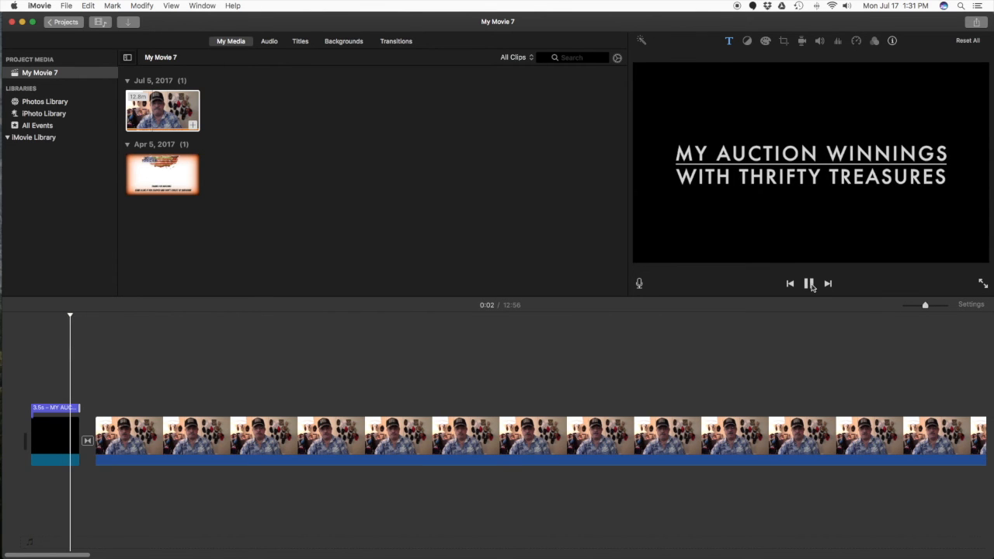
left_click(810, 284)
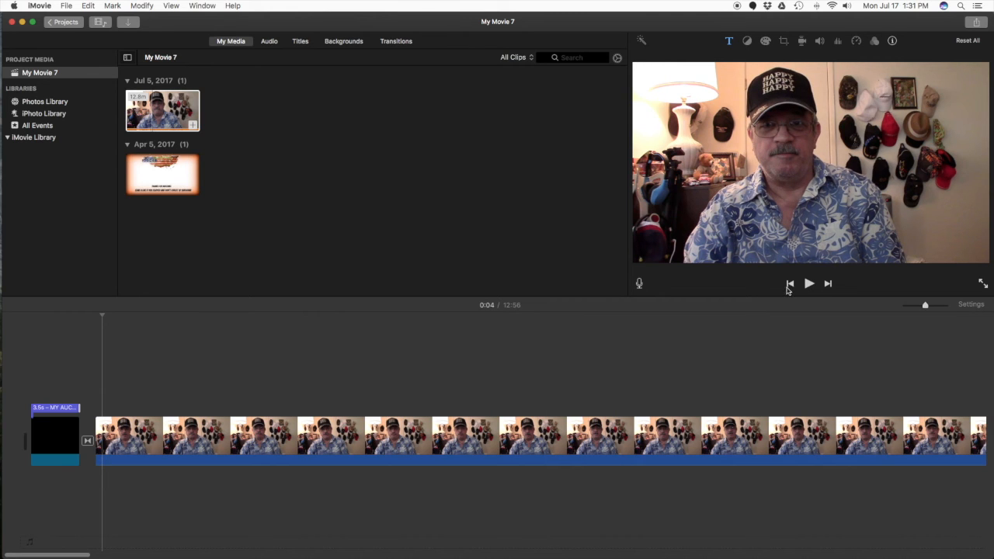
left_click(791, 286)
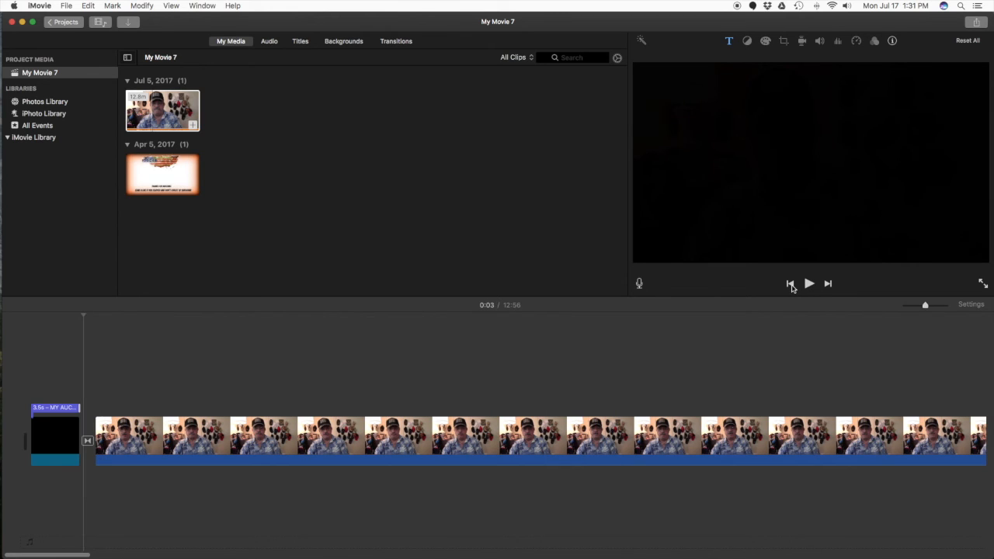
Step: Replace the Cross Dissolve between the black title clip and the main video with a Cube transition
left_click(86, 443)
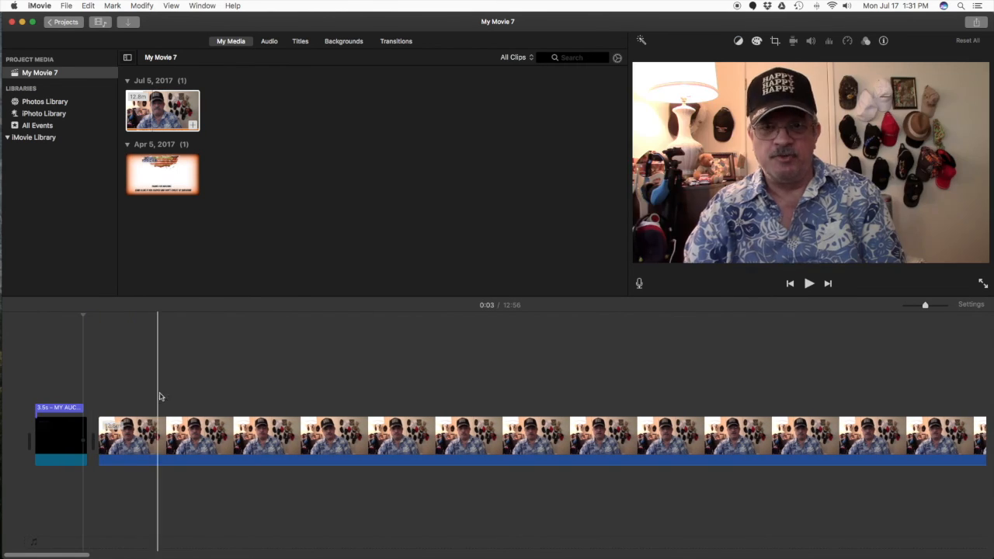
left_click(392, 43)
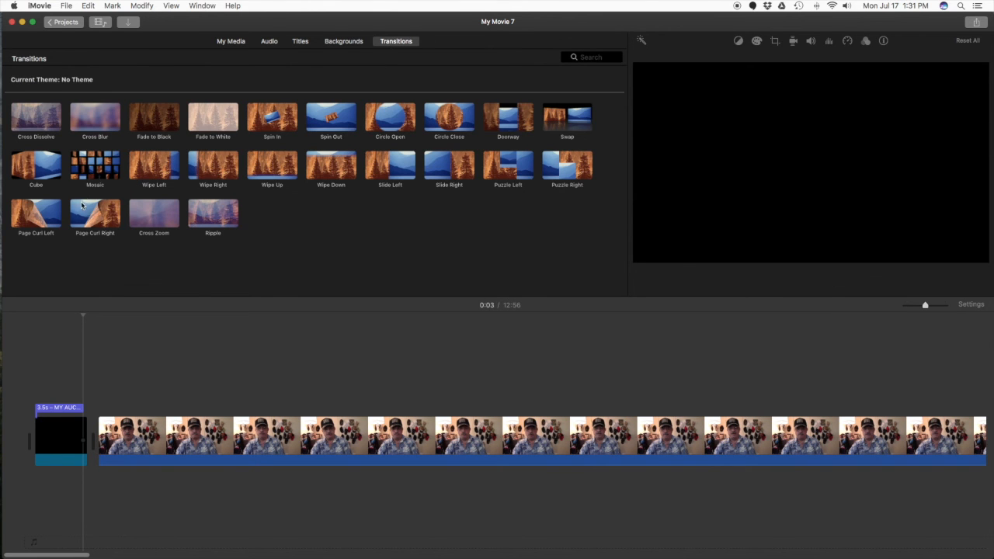
left_click(25, 165)
left_click_drag(25, 165, 88, 444)
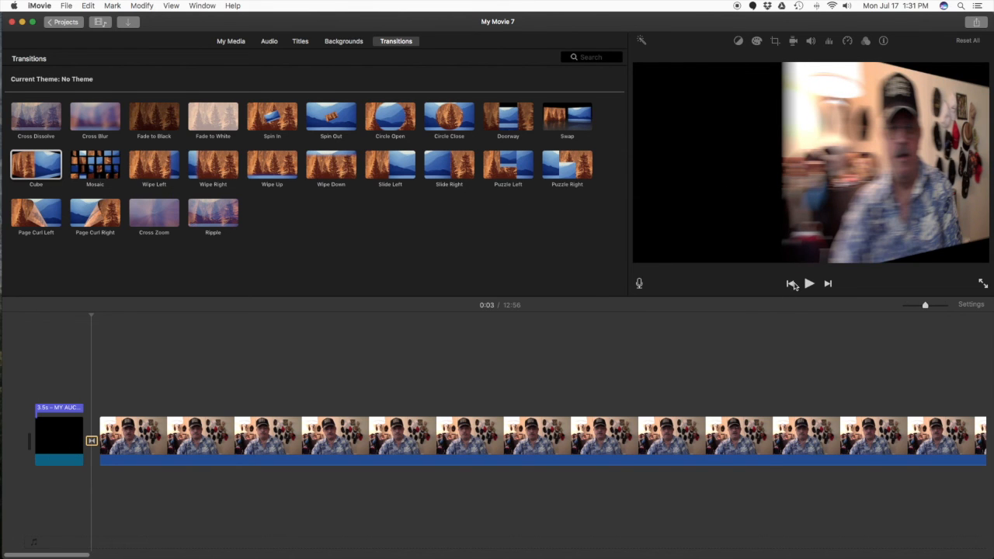
Step: Play the opening through the Cube transition, return the playhead to the start, and show the project media
left_click(792, 284)
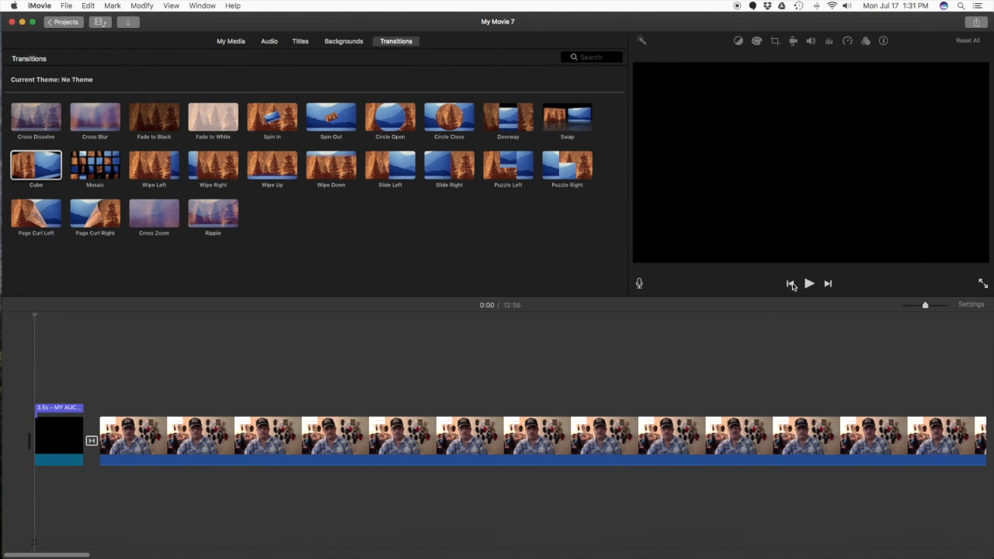
left_click(809, 285)
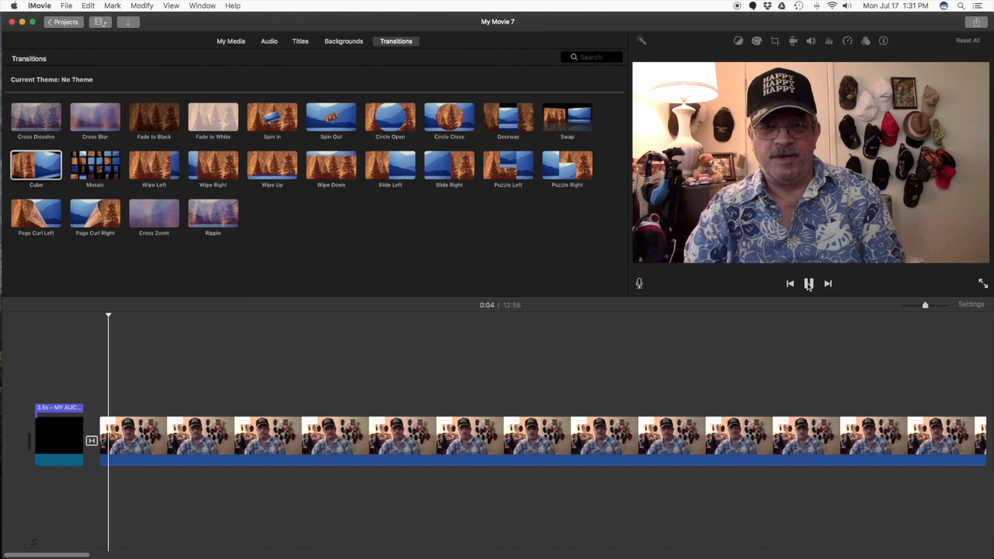
left_click(809, 285)
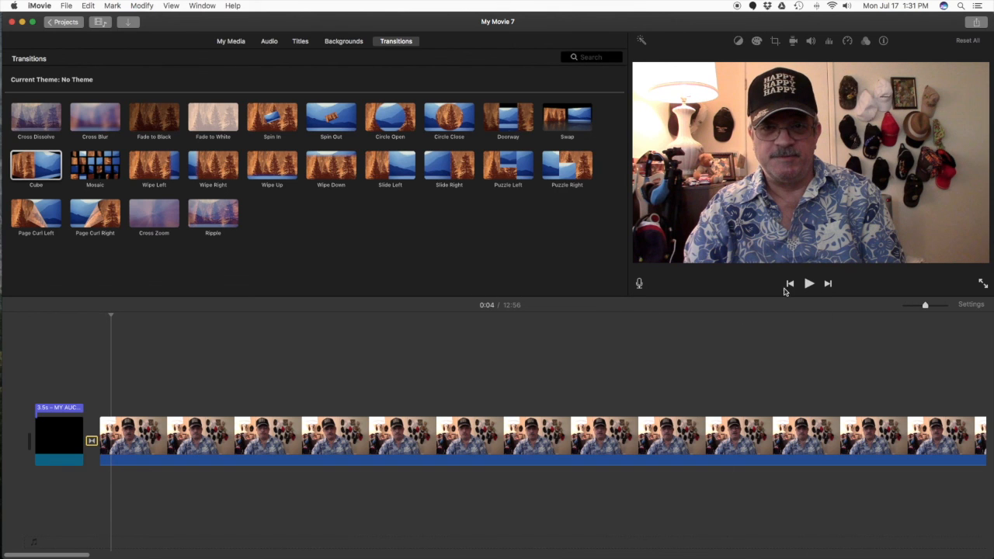
left_click(790, 284)
left_click(790, 285)
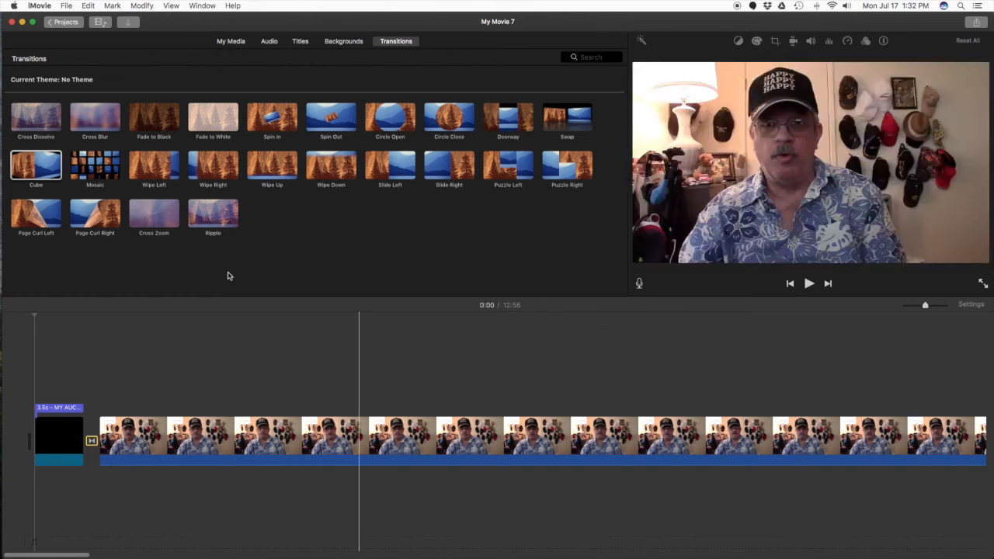
left_click(237, 42)
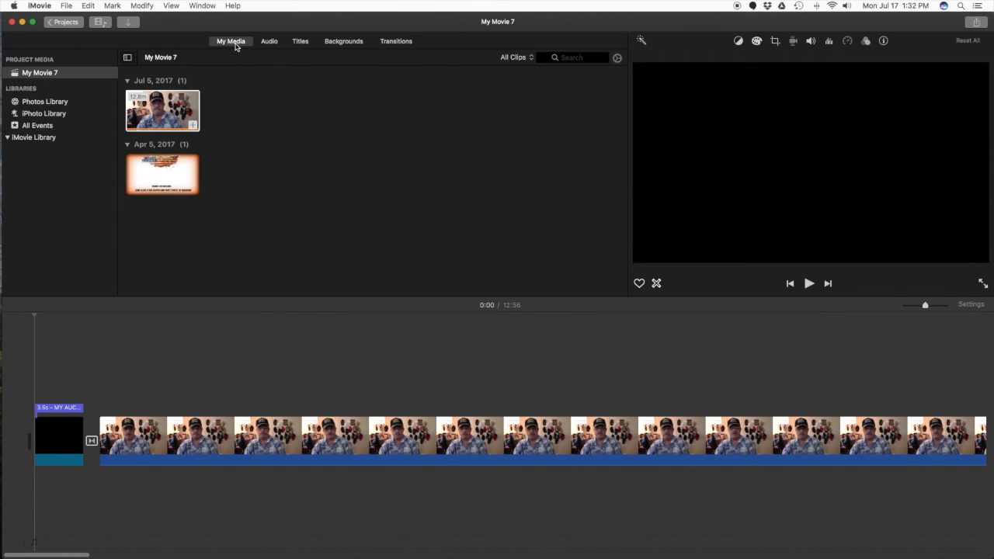